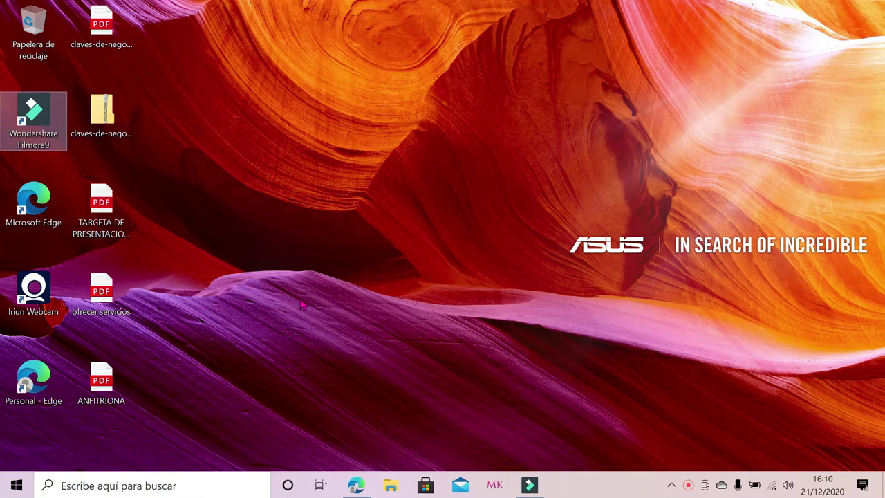
Step: Open Wondershare Filmora9 and switch to the Epidemic Sound website in Microsoft Edge
{"action": "left_click", "coordinate": [534, 484]}
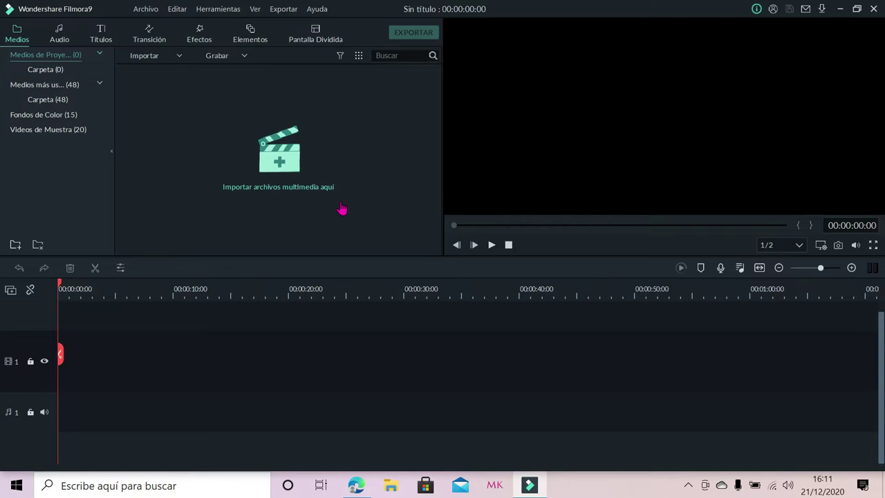
{"action": "left_click", "coordinate": [356, 487]}
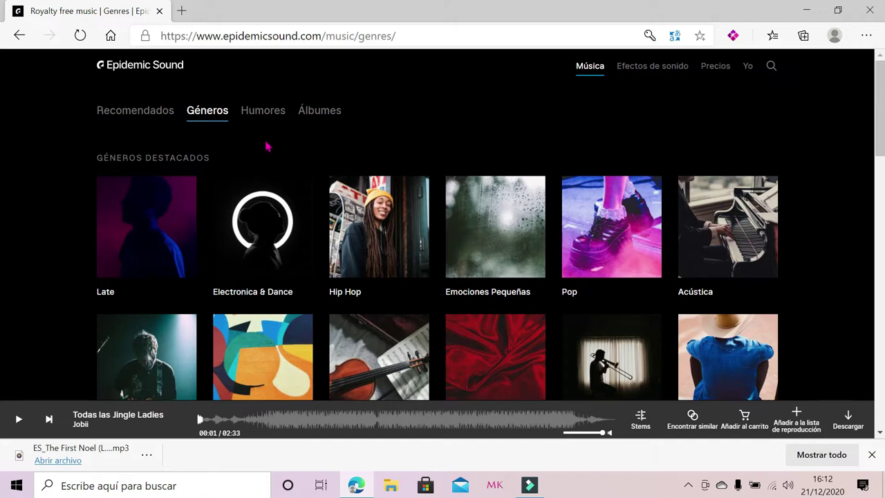
Step: Look through Epidemic Sound's recommended tracks, featured music genres and sound effect categories
{"action": "left_click", "coordinate": [133, 112]}
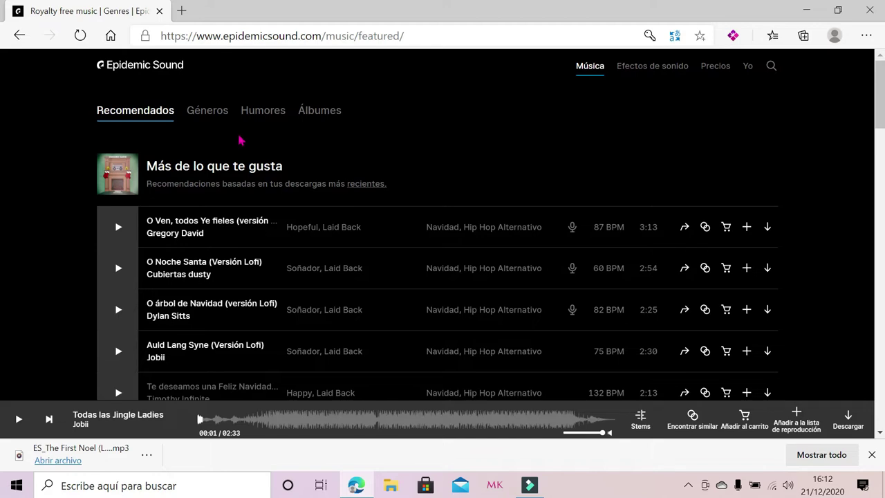
{"action": "left_click", "coordinate": [209, 115]}
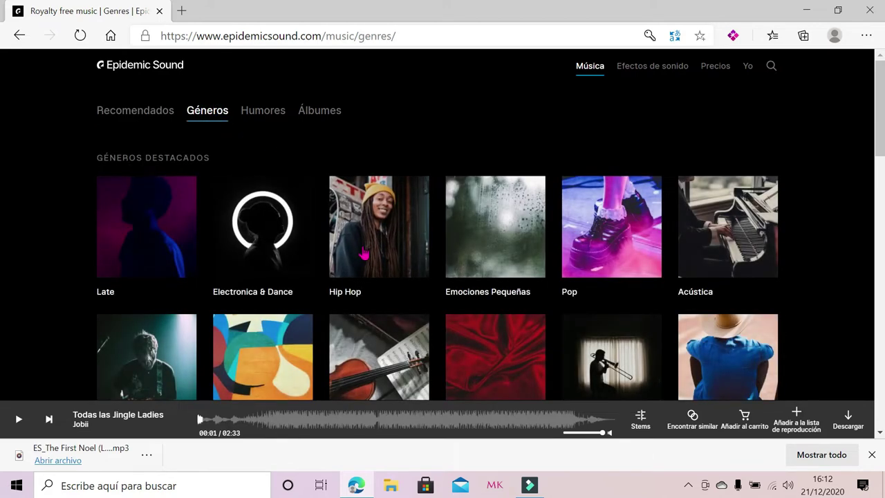
{"action": "scroll", "coordinate": [363, 252], "scroll_direction": "down", "scroll_amount": 1}
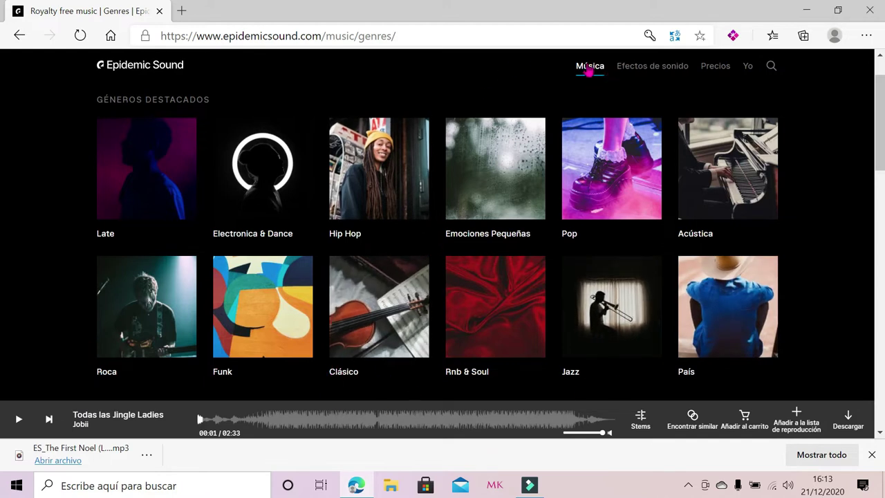
{"action": "left_click", "coordinate": [639, 74]}
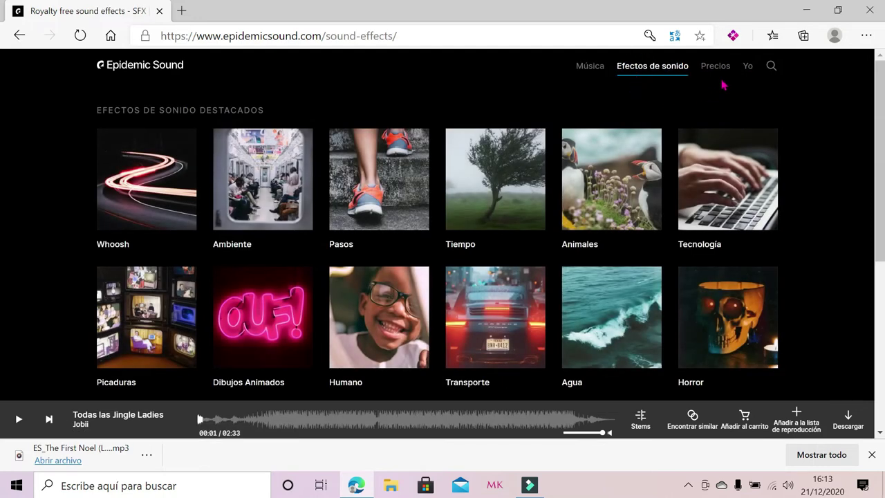
Step: Open the personal account area and check the subscription details and the licences and receipts page
{"action": "left_click", "coordinate": [748, 68]}
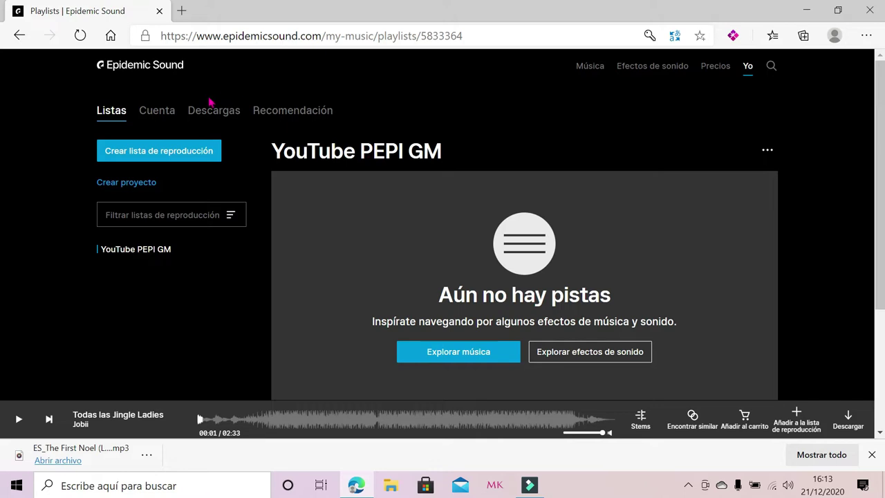
{"action": "left_click", "coordinate": [157, 116]}
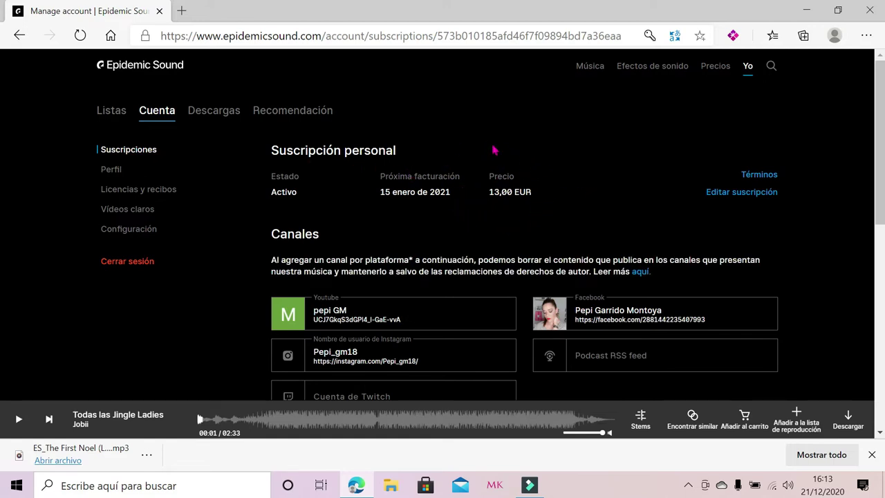
{"action": "left_click", "coordinate": [149, 197]}
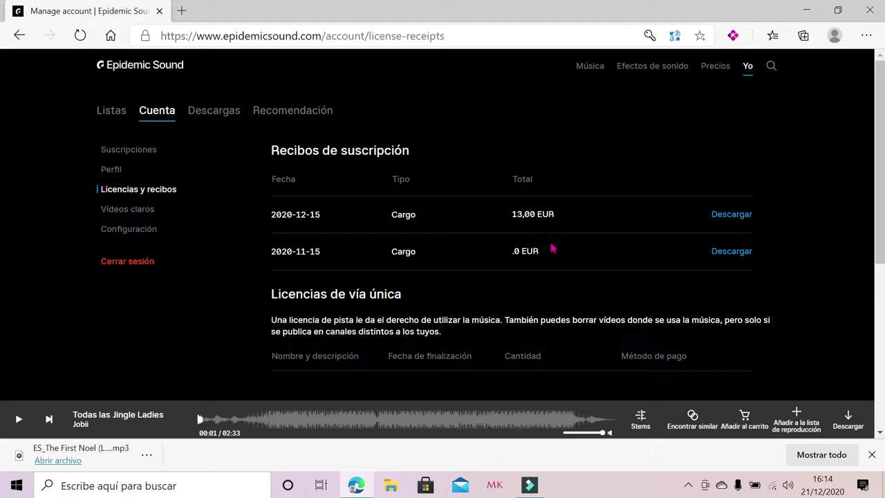
Step: Review the account's profile form and the channels linked to the personal subscription
{"action": "left_click", "coordinate": [127, 173]}
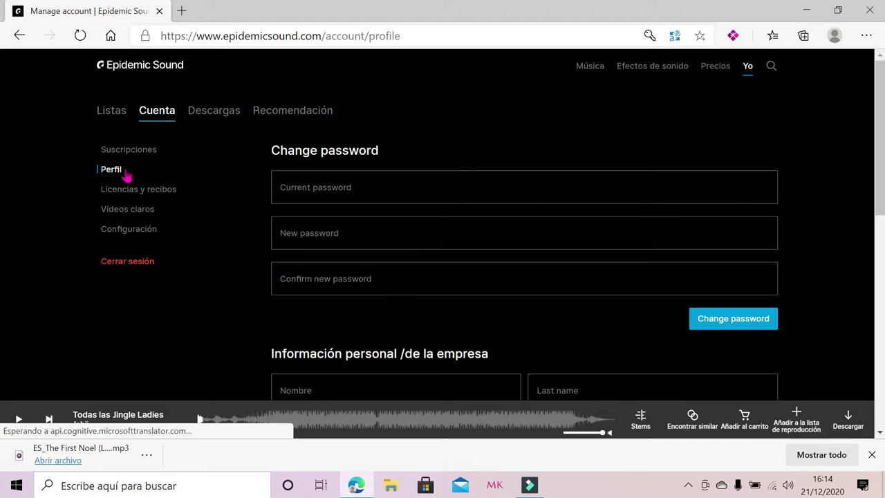
{"action": "scroll", "coordinate": [252, 221], "scroll_direction": "down", "scroll_amount": 4}
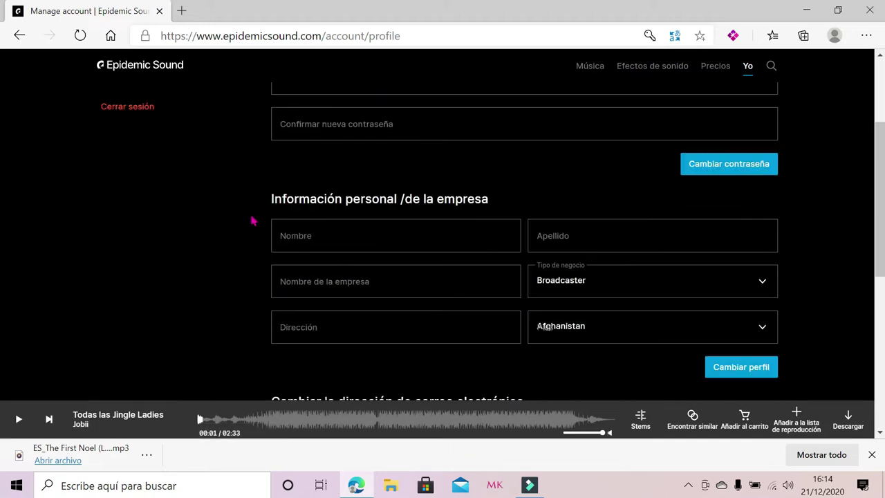
{"action": "scroll", "coordinate": [252, 221], "scroll_direction": "up", "scroll_amount": 5}
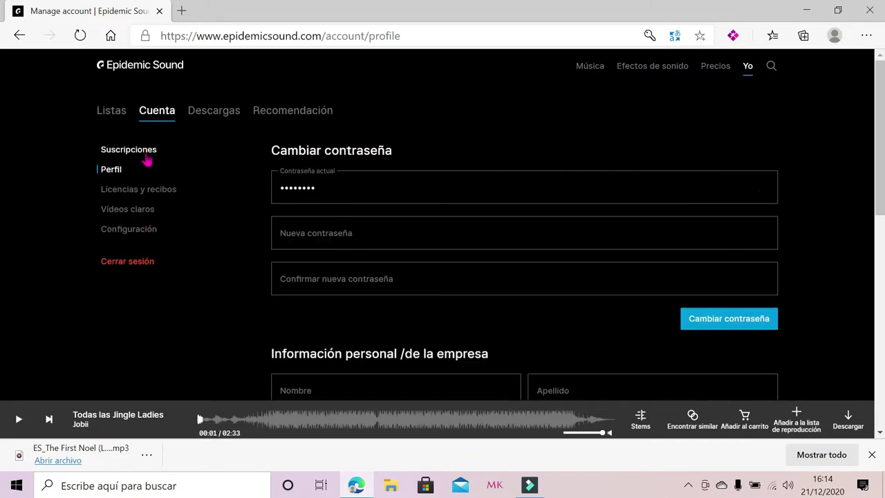
{"action": "left_click", "coordinate": [144, 157]}
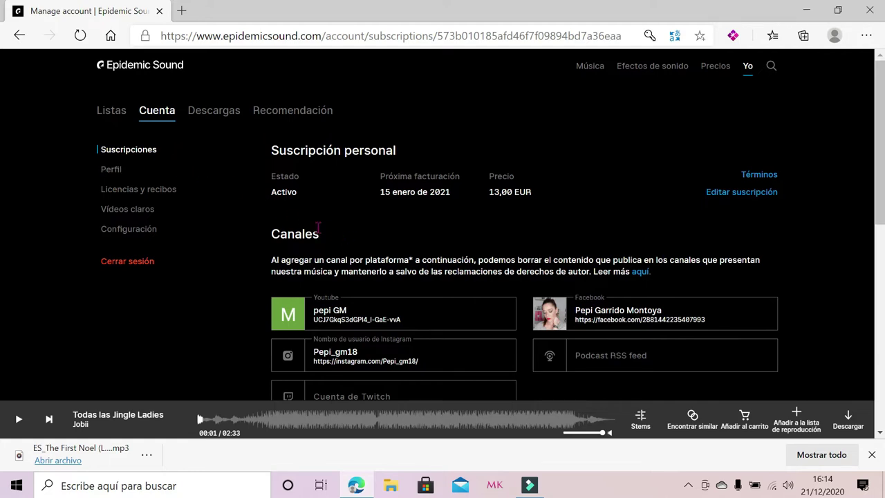
{"action": "scroll", "coordinate": [365, 237], "scroll_direction": "down", "scroll_amount": 2}
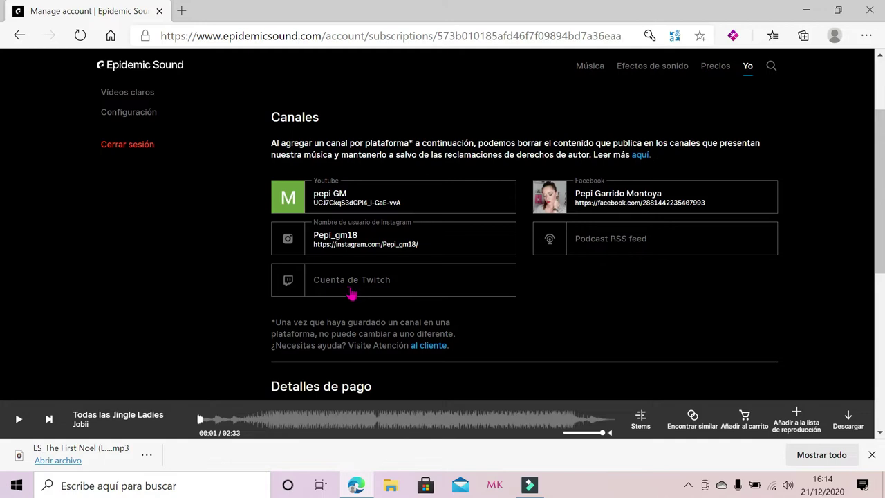
{"action": "scroll", "coordinate": [350, 294], "scroll_direction": "up", "scroll_amount": 2}
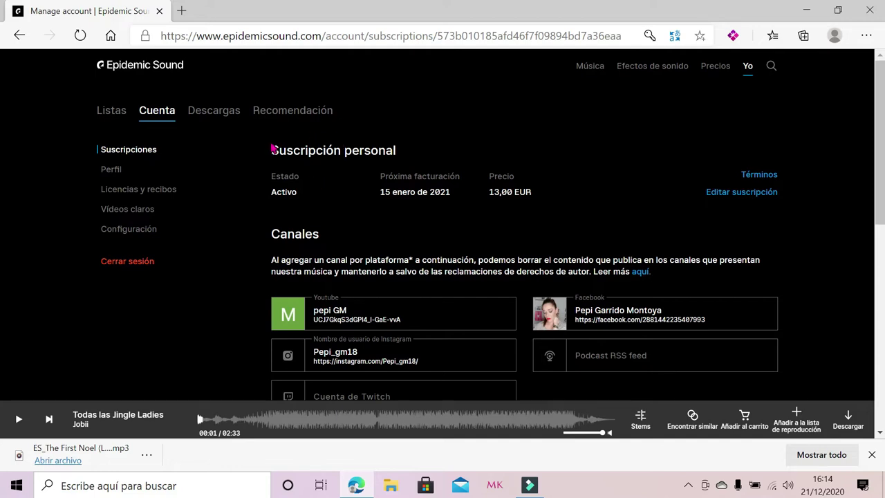
Step: Examine the pricing page and compare the features and prices of the Personal, Comercial and Empresa subscriptions
{"action": "left_click", "coordinate": [716, 67]}
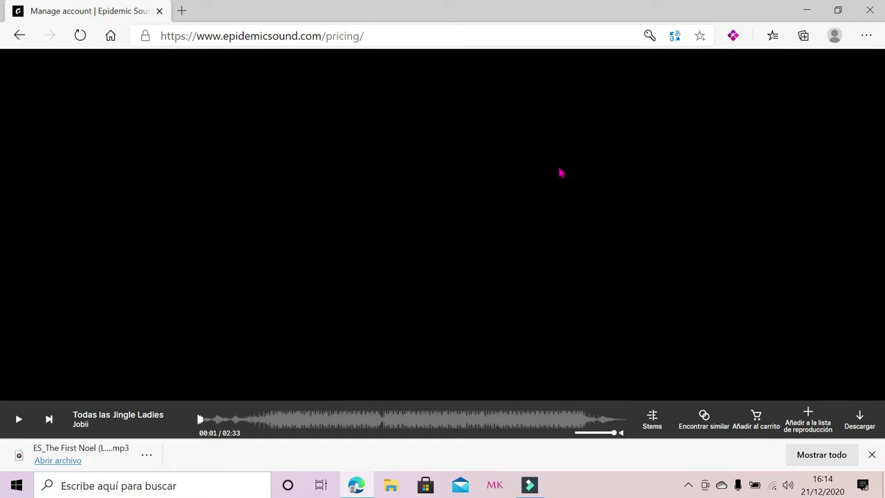
{"action": "scroll", "coordinate": [342, 187], "scroll_direction": "down", "scroll_amount": 3}
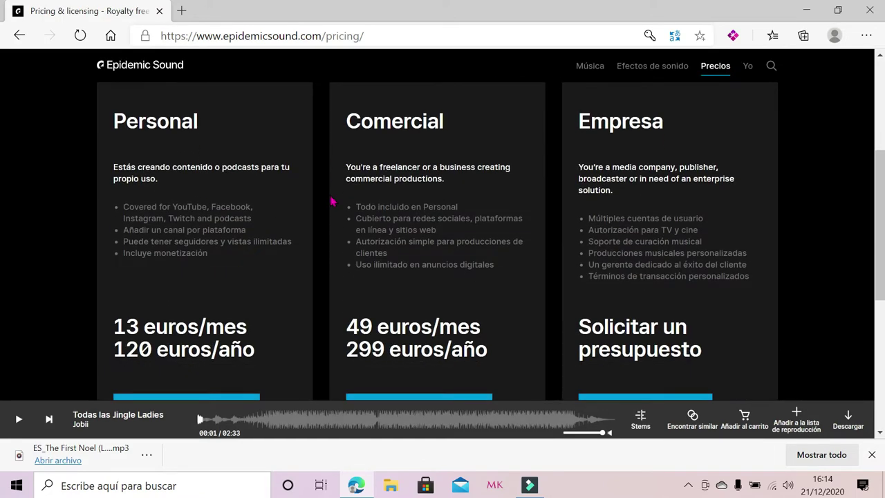
{"action": "scroll", "coordinate": [302, 199], "scroll_direction": "down", "scroll_amount": 1}
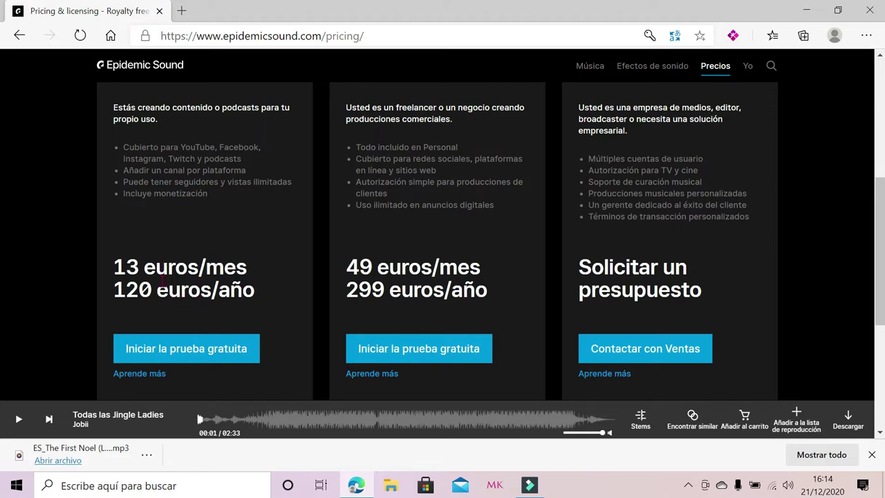
{"action": "scroll", "coordinate": [377, 205], "scroll_direction": "up", "scroll_amount": 2}
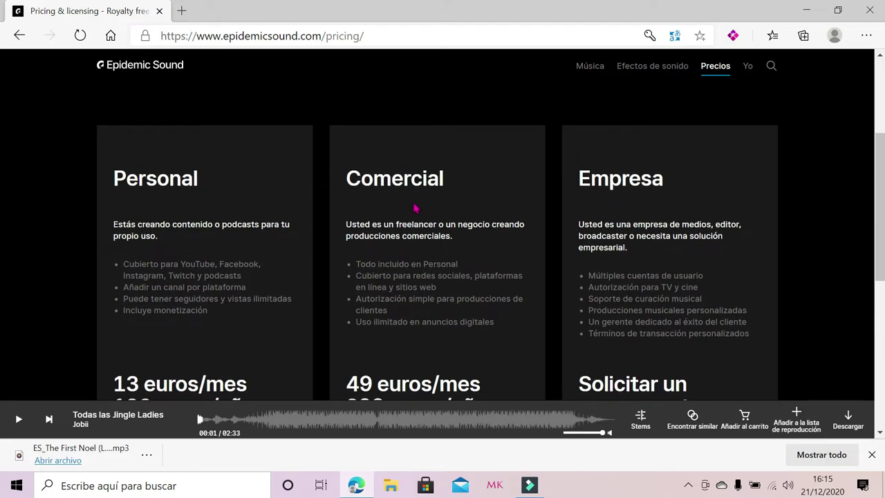
{"action": "scroll", "coordinate": [418, 209], "scroll_direction": "down", "scroll_amount": 2}
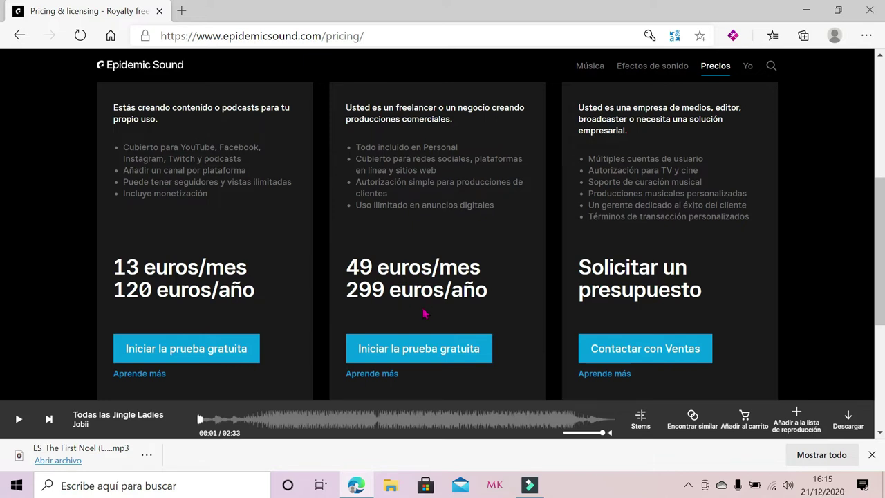
{"action": "scroll", "coordinate": [650, 253], "scroll_direction": "up", "scroll_amount": 2}
{"action": "scroll", "coordinate": [636, 217], "scroll_direction": "down", "scroll_amount": 2}
{"action": "scroll", "coordinate": [624, 282], "scroll_direction": "up", "scroll_amount": 5}
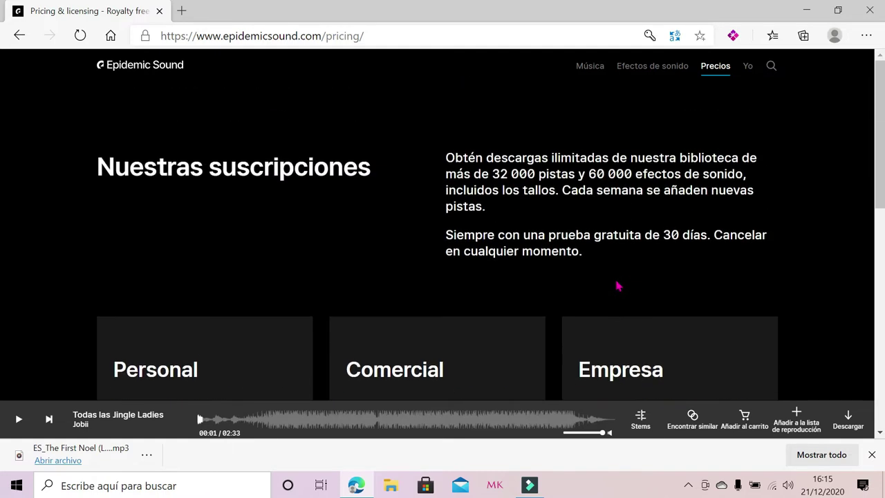
Step: Return to the music library and open the Rnb & Soul category from the featured genres
{"action": "left_click", "coordinate": [587, 71]}
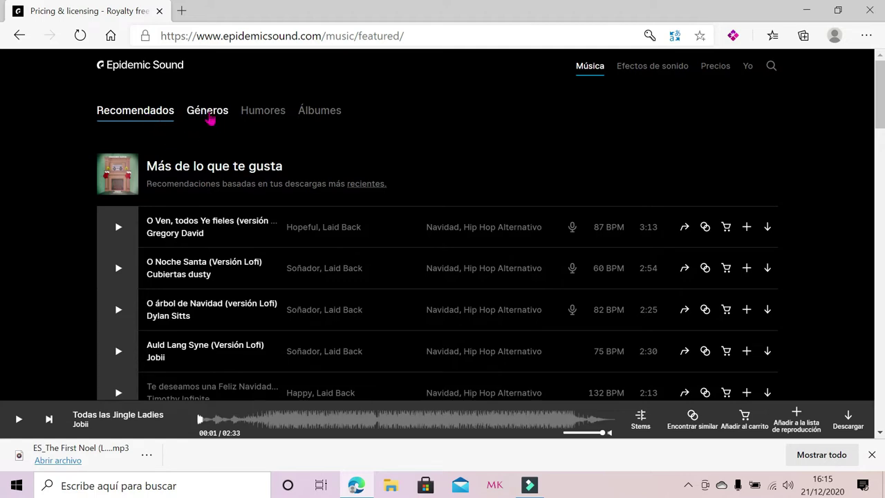
{"action": "left_click", "coordinate": [209, 113]}
{"action": "scroll", "coordinate": [277, 159], "scroll_direction": "down", "scroll_amount": 1}
{"action": "scroll", "coordinate": [288, 173], "scroll_direction": "down", "scroll_amount": 1}
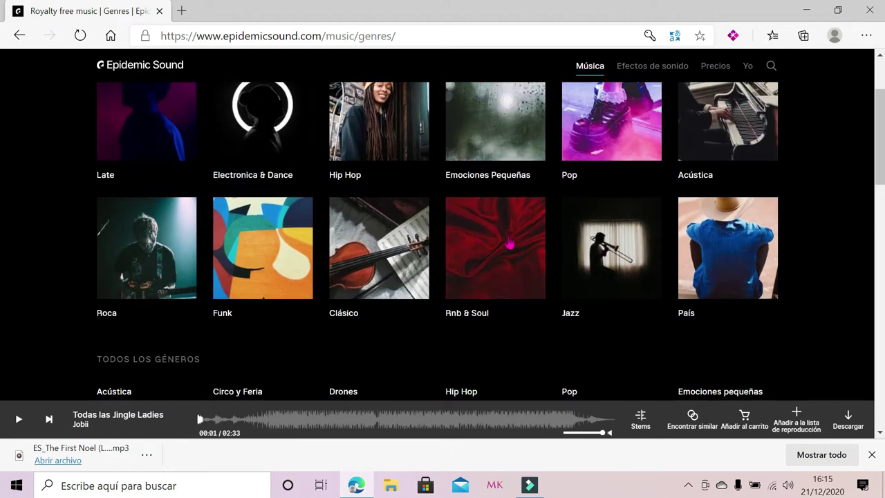
{"action": "left_click", "coordinate": [496, 257]}
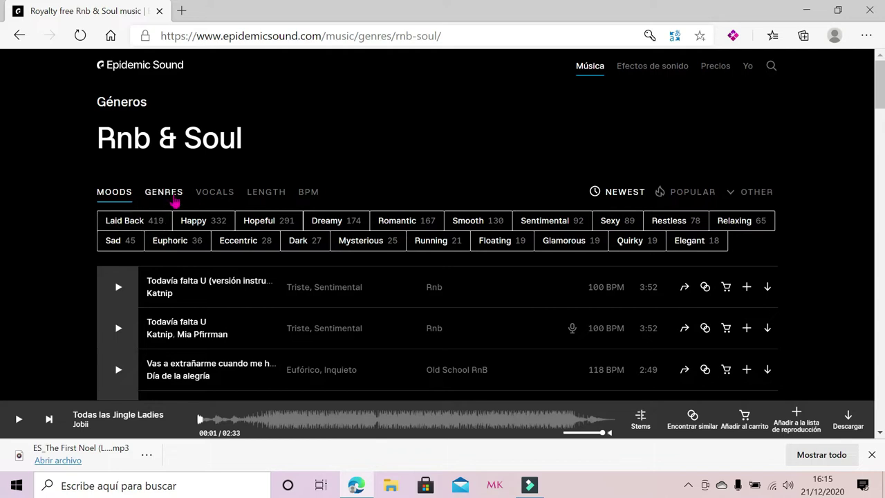
Step: Display the genre filters for the Rnb & Soul tracks and sort the list by popularity
{"action": "left_click", "coordinate": [175, 199]}
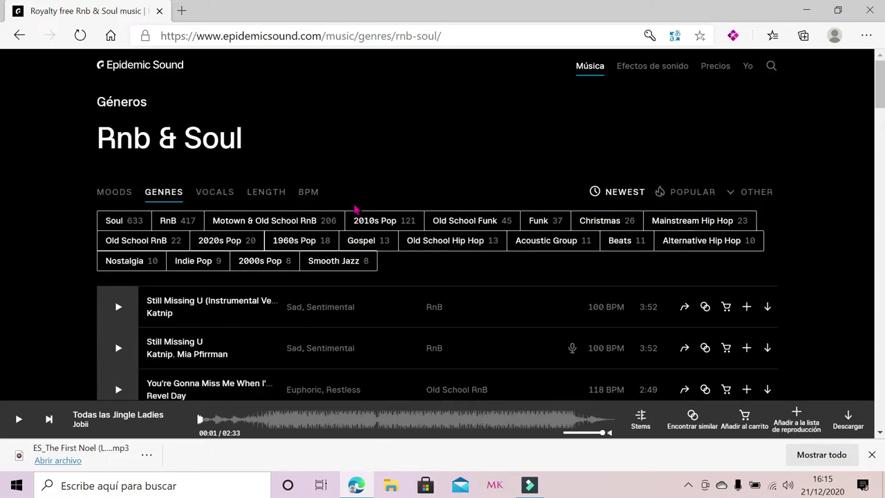
{"action": "scroll", "coordinate": [270, 262], "scroll_direction": "down", "scroll_amount": 1}
{"action": "scroll", "coordinate": [279, 260], "scroll_direction": "down", "scroll_amount": 2}
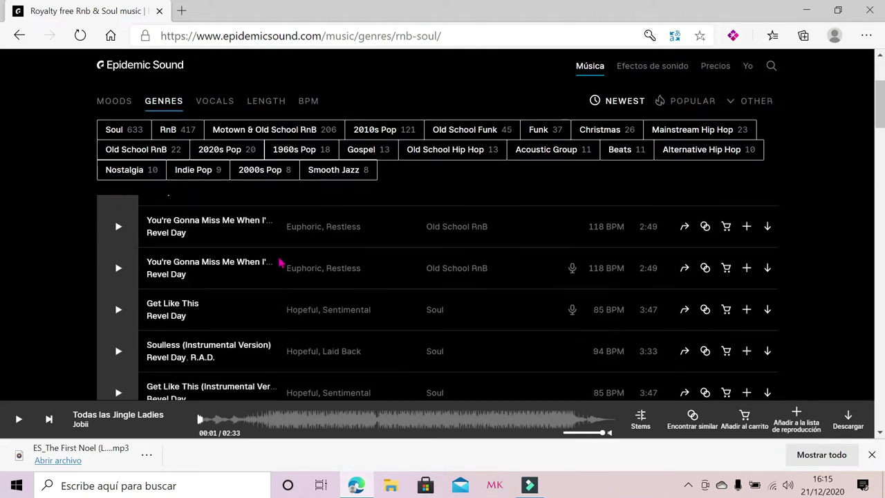
{"action": "scroll", "coordinate": [280, 260], "scroll_direction": "up", "scroll_amount": 3}
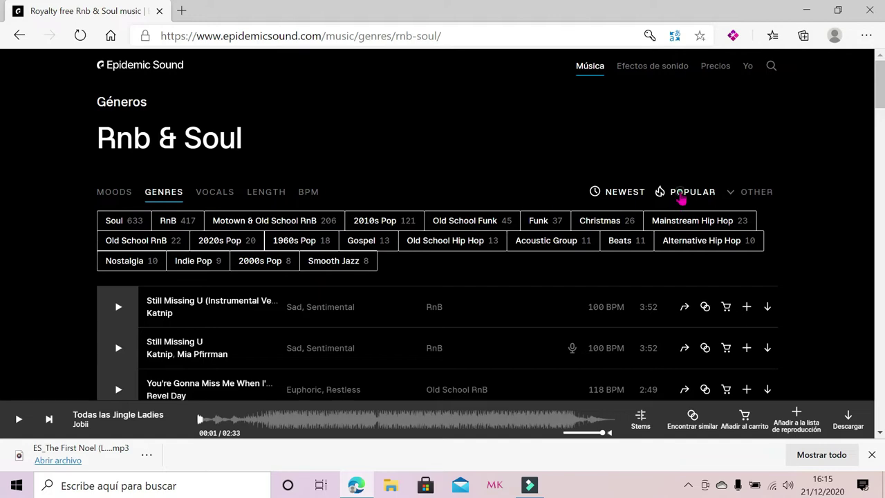
{"action": "left_click", "coordinate": [681, 196]}
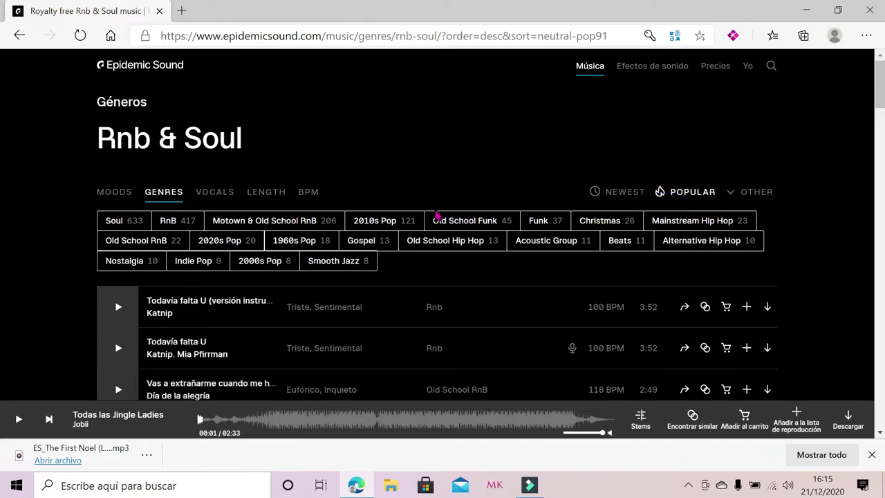
{"action": "scroll", "coordinate": [250, 244], "scroll_direction": "down", "scroll_amount": 1}
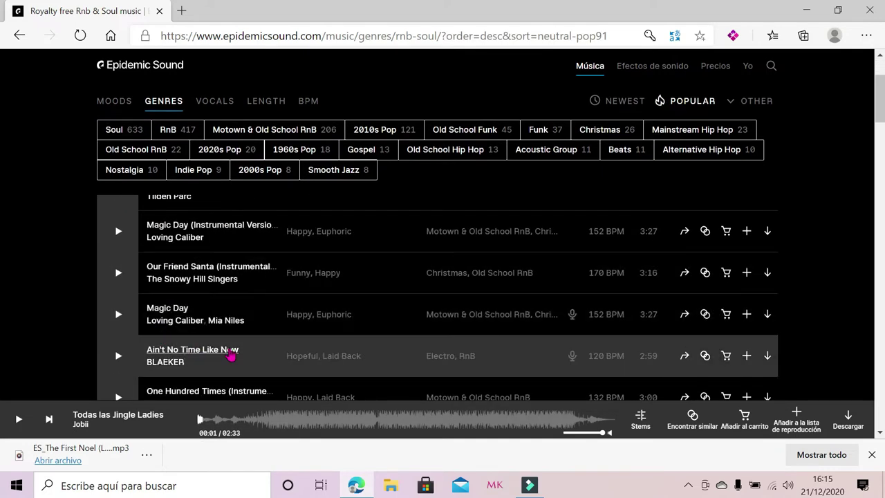
{"action": "scroll", "coordinate": [232, 349], "scroll_direction": "up", "scroll_amount": 1}
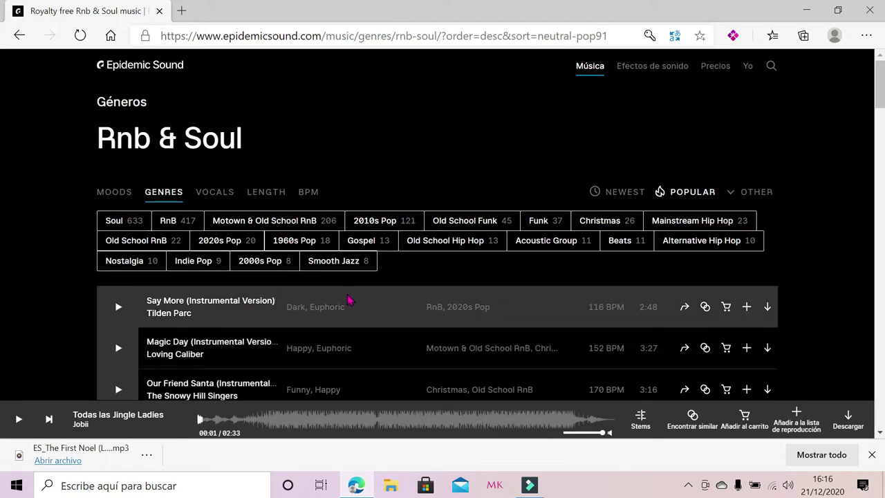
Step: Preview the track "Say More (Instrumental Version)" and look through the Rnb & Soul list with the vocals filters shown
{"action": "left_click", "coordinate": [118, 312]}
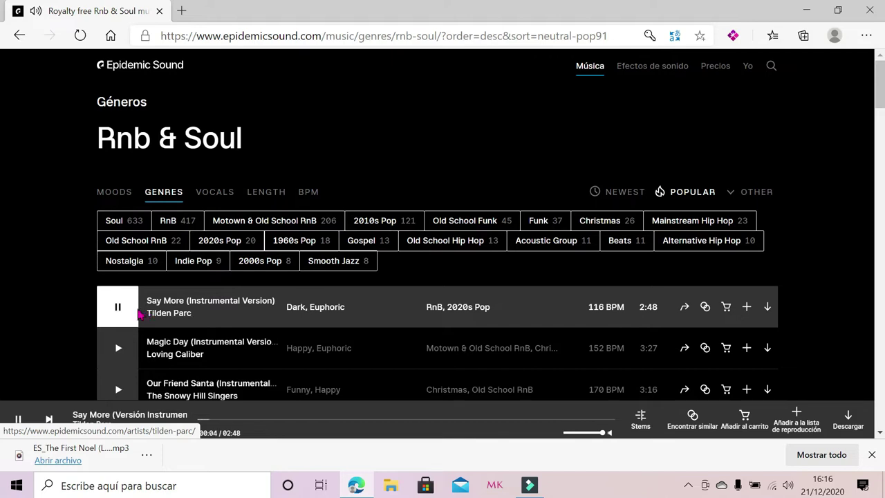
{"action": "left_click", "coordinate": [118, 310]}
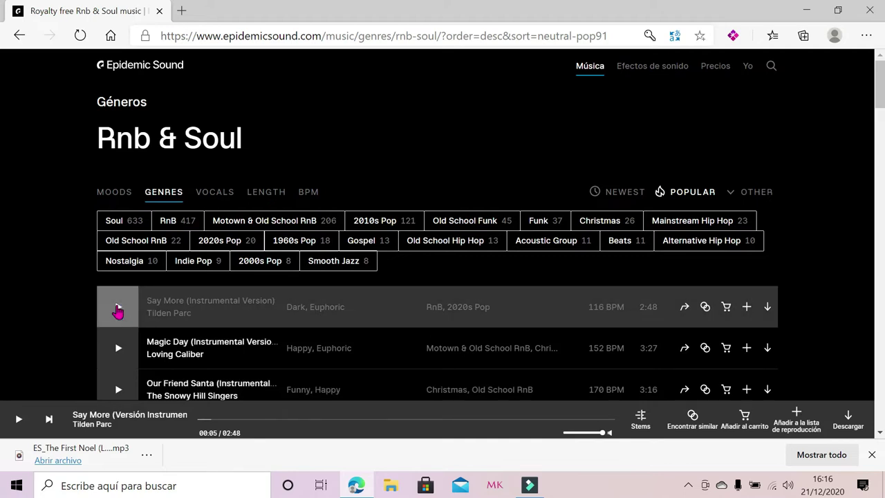
{"action": "left_click", "coordinate": [215, 195]}
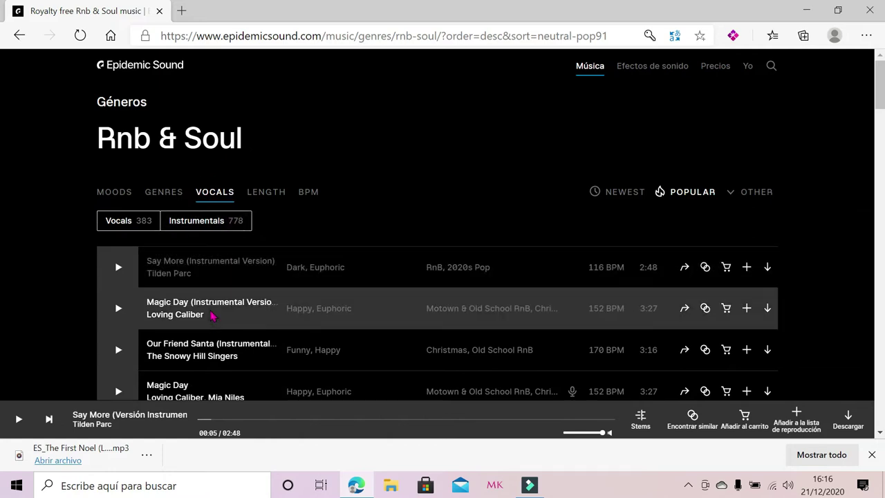
{"action": "scroll", "coordinate": [210, 339], "scroll_direction": "down", "scroll_amount": 3}
{"action": "scroll", "coordinate": [208, 338], "scroll_direction": "down", "scroll_amount": 2}
{"action": "scroll", "coordinate": [209, 336], "scroll_direction": "up", "scroll_amount": 5}
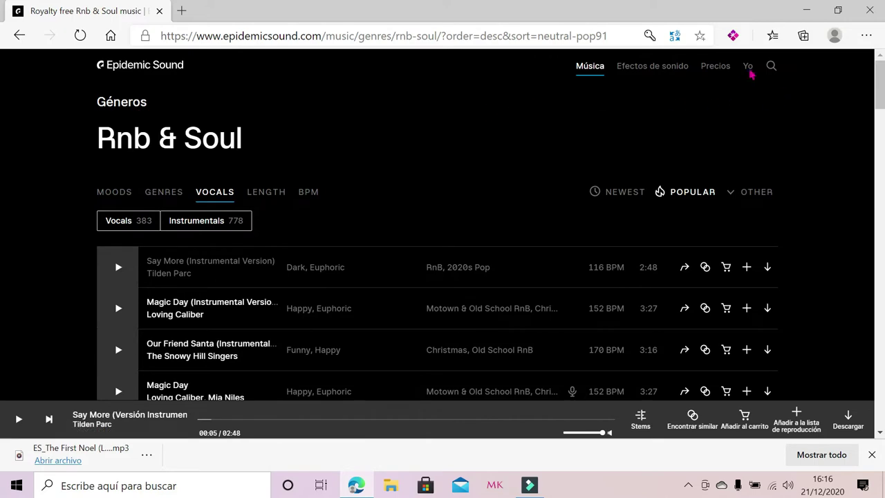
Step: Open the account's download history and briefly play the downloaded First Noel MP3 in the music player
{"action": "left_click", "coordinate": [747, 73]}
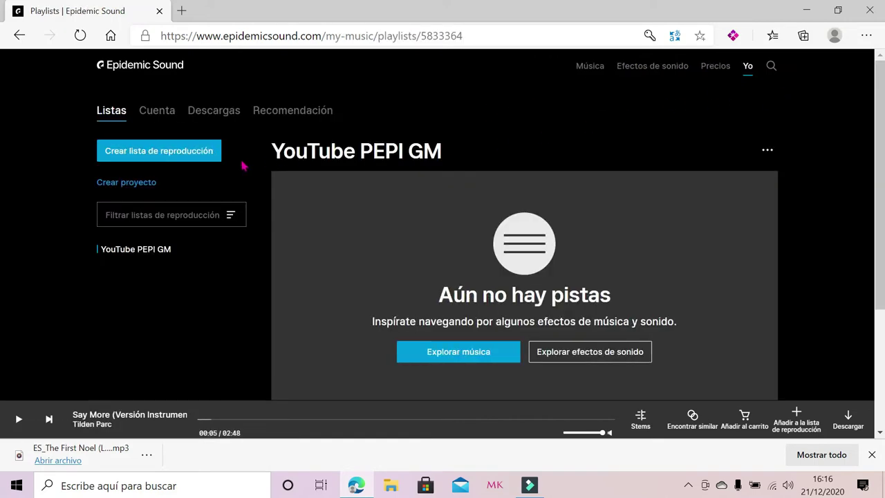
{"action": "left_click", "coordinate": [231, 115]}
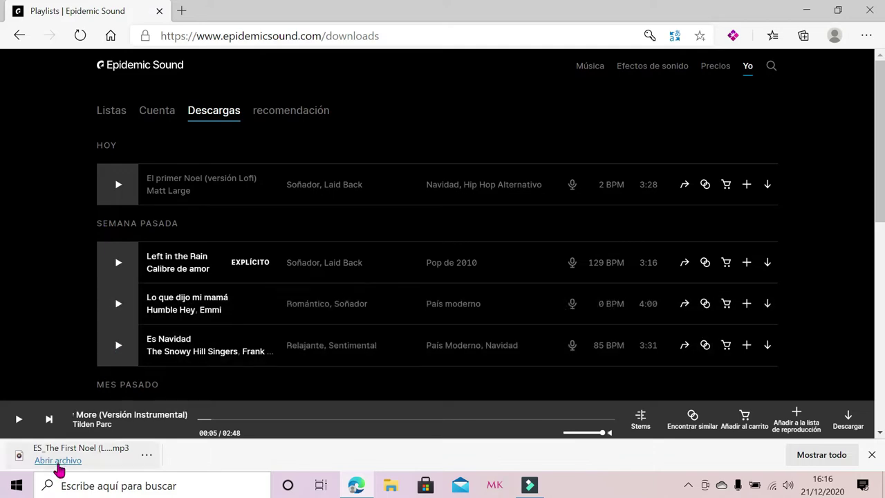
{"action": "left_click", "coordinate": [59, 462]}
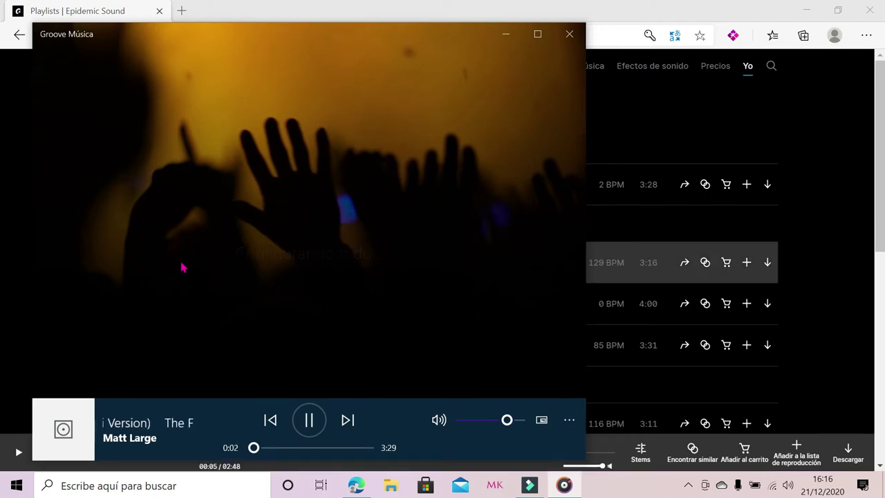
{"action": "left_click", "coordinate": [310, 421]}
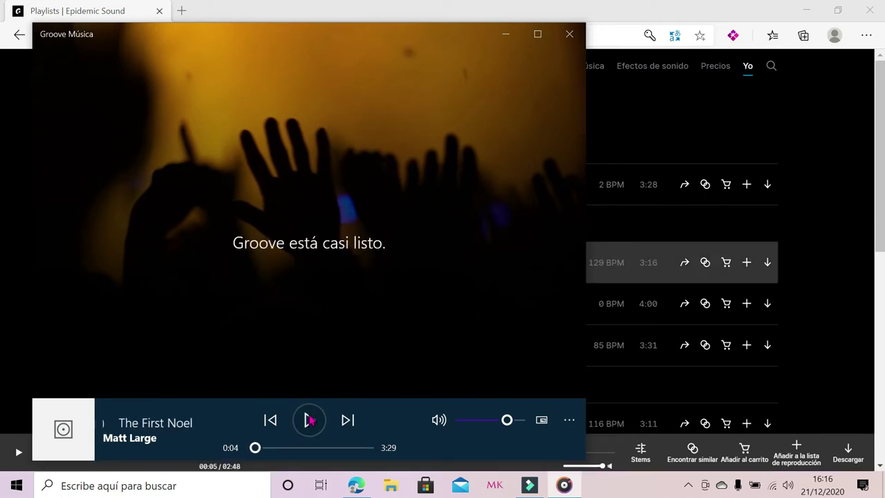
{"action": "left_click", "coordinate": [572, 38]}
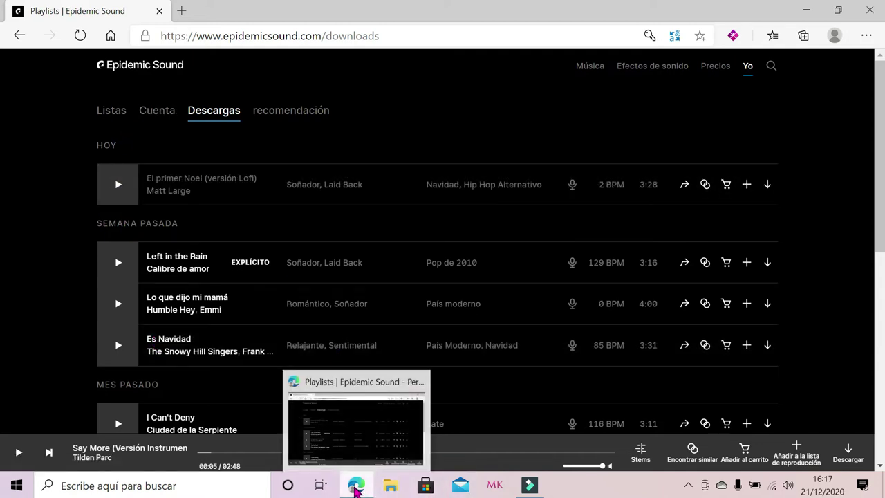
Step: Switch to Filmora9 and place "ES_The First Noel (Lofi Version)" from Mi Música at the start of audio track 1
{"action": "left_click", "coordinate": [356, 485]}
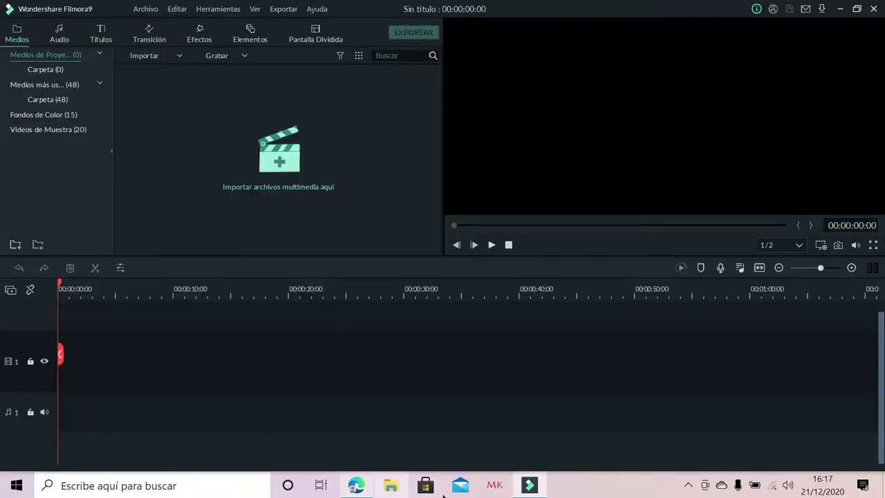
{"action": "left_click", "coordinate": [58, 41]}
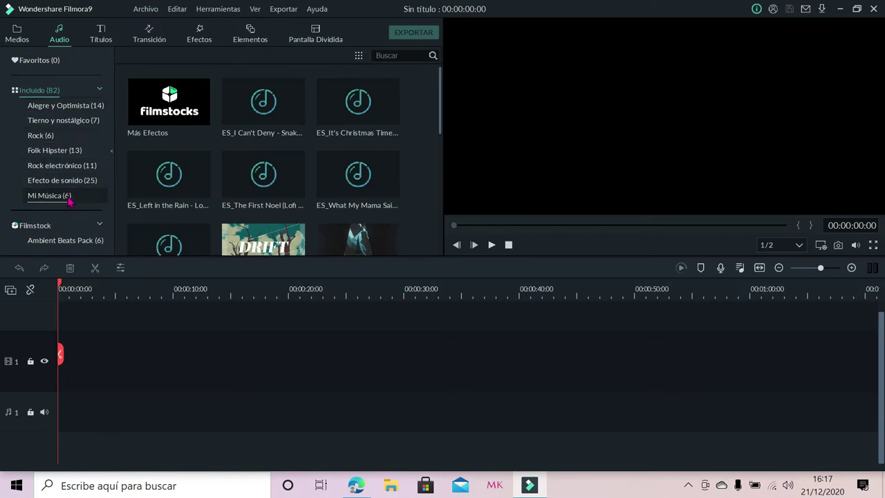
{"action": "left_click", "coordinate": [67, 200]}
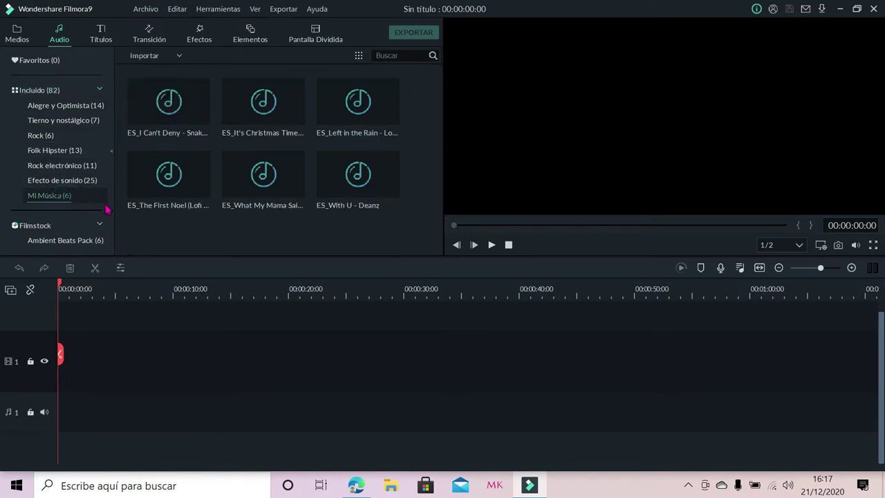
{"action": "left_click", "coordinate": [170, 175]}
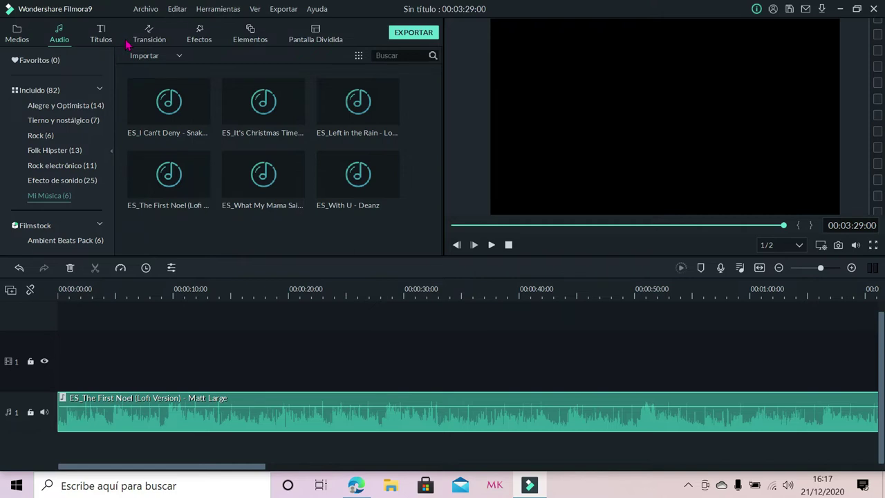
Step: Find the New Opener 21 title among the newly added title templates and preview its animation
{"action": "left_click", "coordinate": [104, 40]}
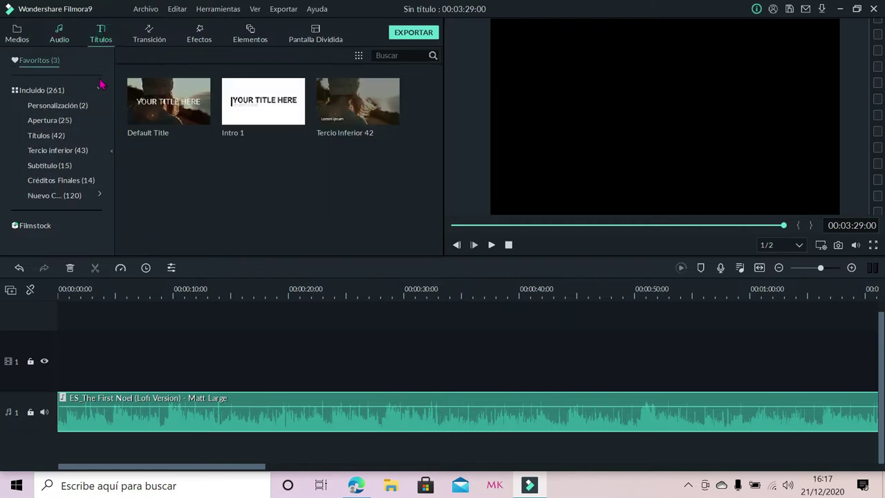
{"action": "left_click", "coordinate": [77, 196]}
{"action": "scroll", "coordinate": [192, 176], "scroll_direction": "down", "scroll_amount": 10}
{"action": "mouse_move", "coordinate": [361, 172]}
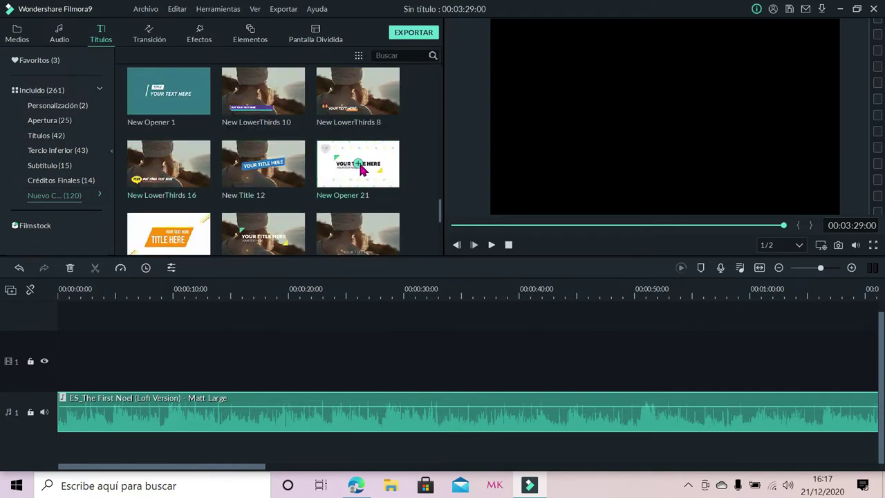
{"action": "left_click", "coordinate": [367, 174]}
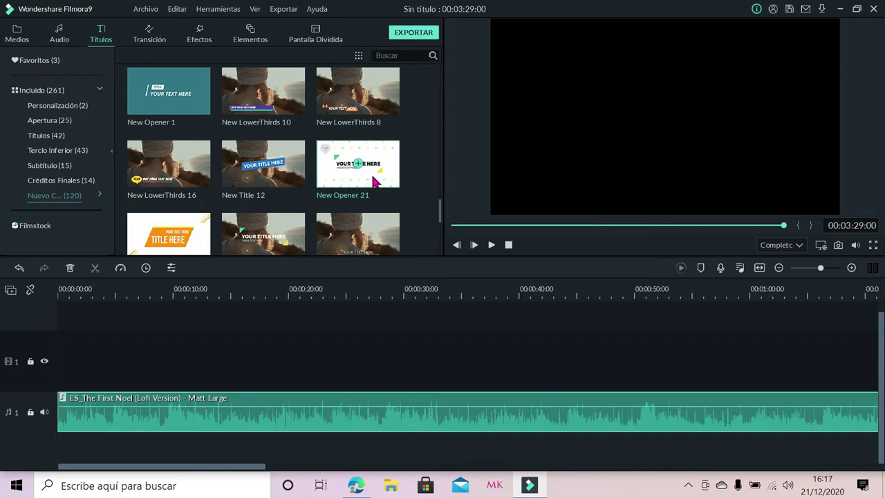
{"action": "left_click", "coordinate": [494, 249]}
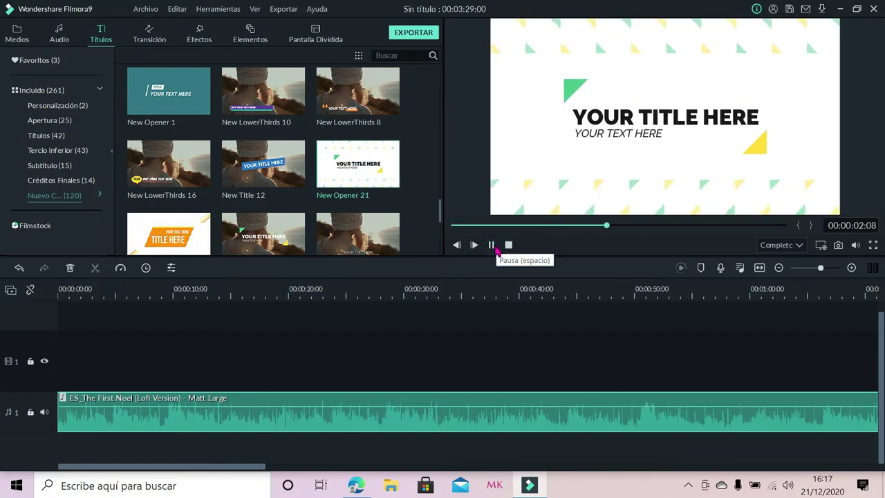
{"action": "left_click", "coordinate": [492, 246]}
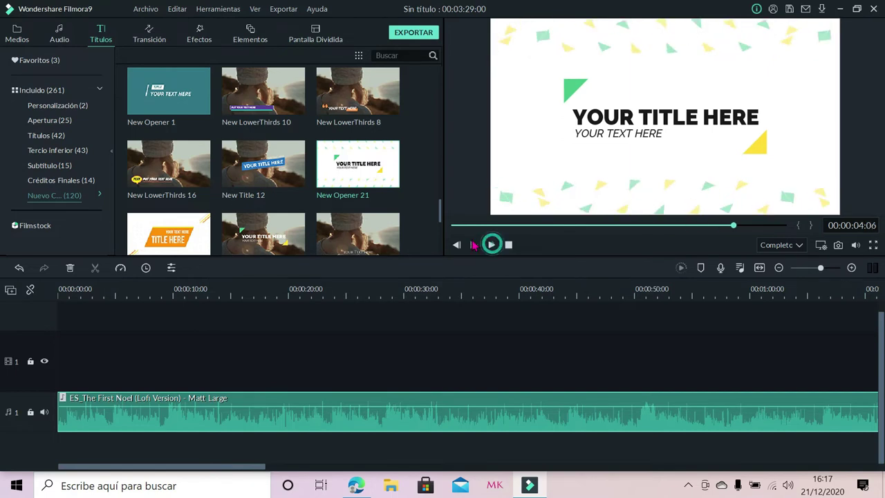
Step: Look through the remaining new title templates and preview New Opener 32
{"action": "scroll", "coordinate": [350, 202], "scroll_direction": "down", "scroll_amount": 3}
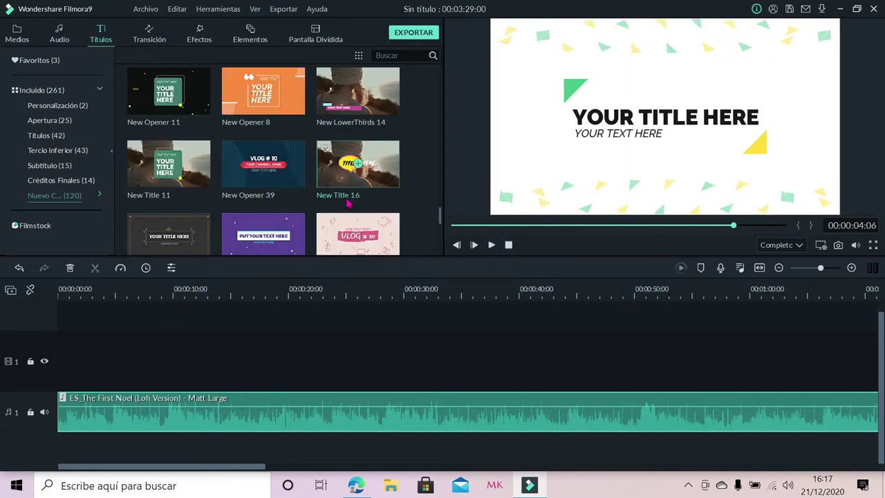
{"action": "scroll", "coordinate": [349, 203], "scroll_direction": "down", "scroll_amount": 5}
{"action": "scroll", "coordinate": [349, 203], "scroll_direction": "up", "scroll_amount": 3}
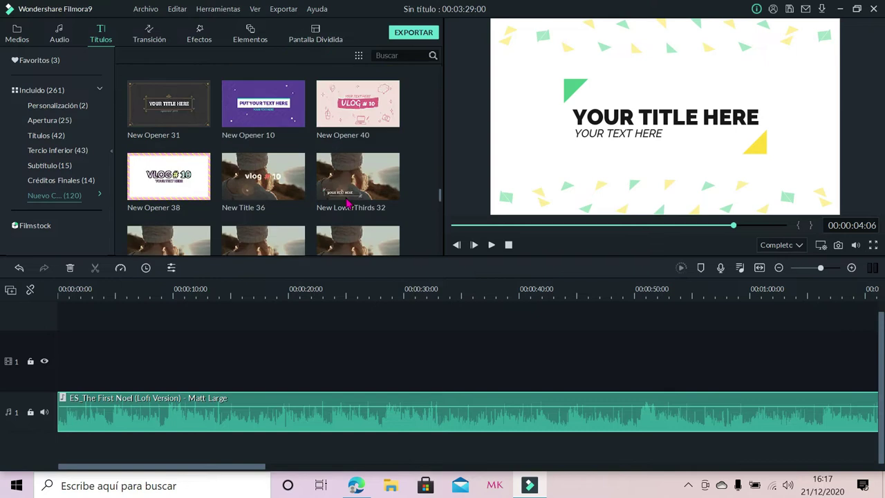
{"action": "scroll", "coordinate": [349, 202], "scroll_direction": "down", "scroll_amount": 3}
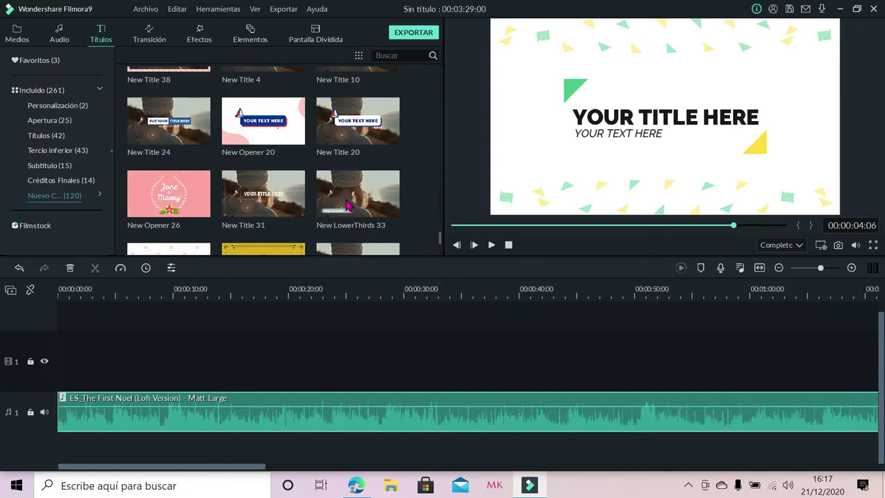
{"action": "scroll", "coordinate": [349, 202], "scroll_direction": "down", "scroll_amount": 5}
{"action": "scroll", "coordinate": [349, 205], "scroll_direction": "down", "scroll_amount": 4}
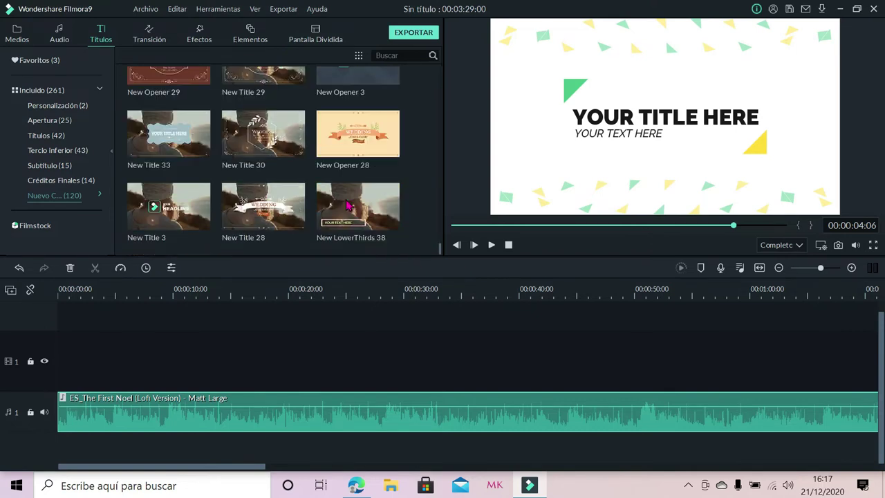
{"action": "mouse_move", "coordinate": [348, 205]}
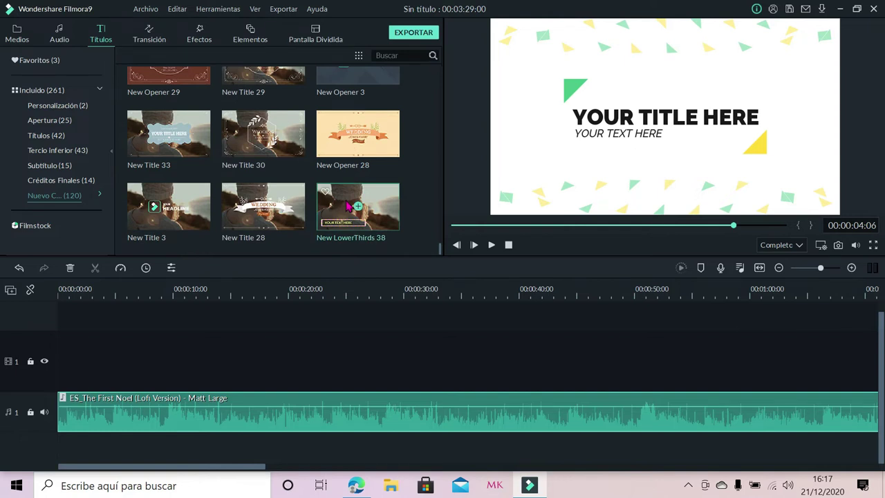
{"action": "scroll", "coordinate": [347, 205], "scroll_direction": "up", "scroll_amount": 3}
{"action": "scroll", "coordinate": [348, 205], "scroll_direction": "up", "scroll_amount": 3}
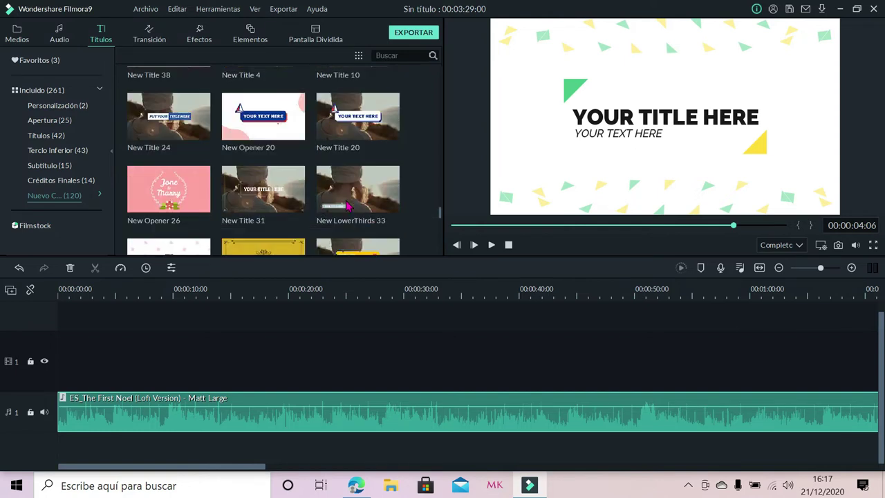
{"action": "scroll", "coordinate": [347, 205], "scroll_direction": "down", "scroll_amount": 3}
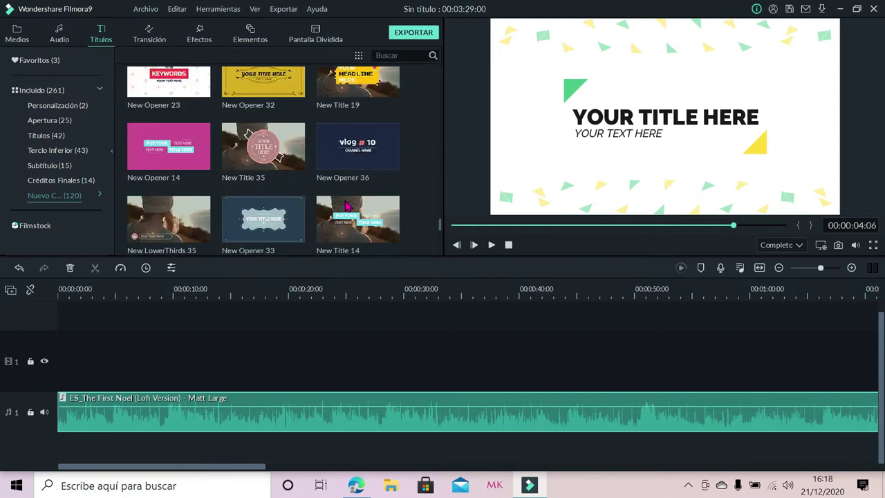
{"action": "left_click", "coordinate": [270, 92]}
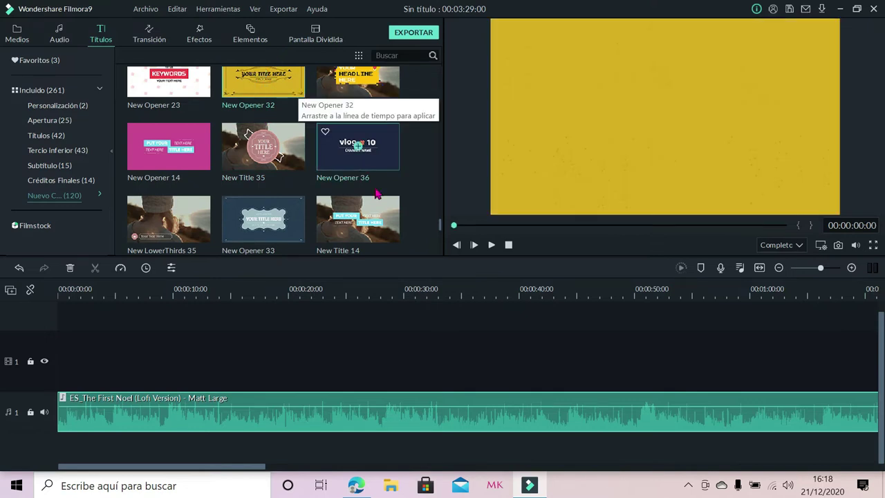
{"action": "key", "text": "space"}
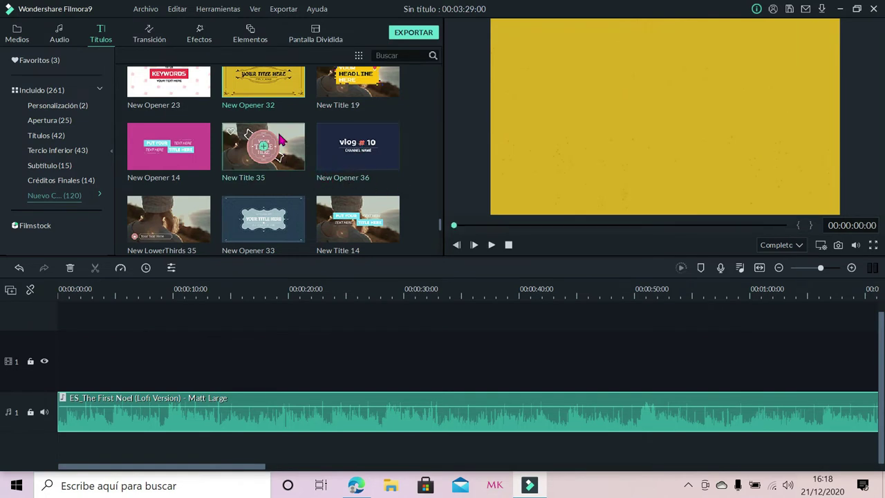
Step: Place the New Opener 32 title at the start of video track 1, above the music clip
{"action": "left_click", "coordinate": [263, 74]}
{"action": "left_click_drag", "start_coordinate": [831, 370], "coordinate": [94, 379]}
{"action": "left_click_drag", "start_coordinate": [147, 363], "coordinate": [115, 381]}
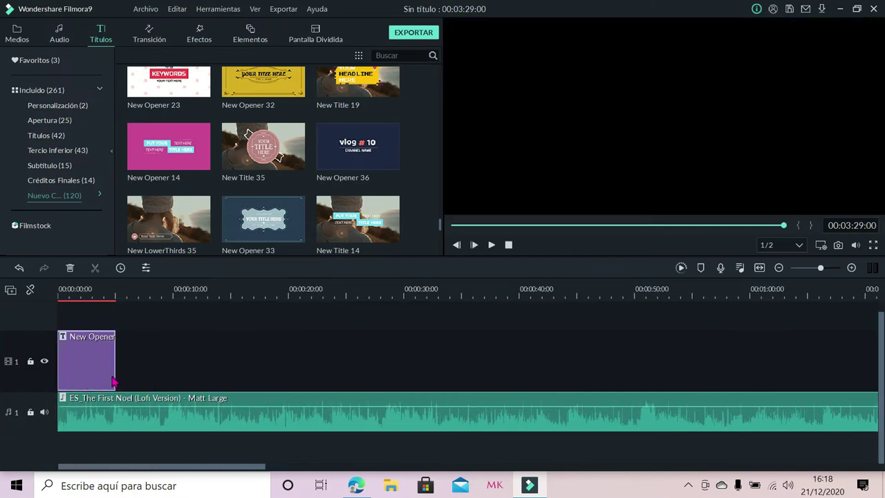
Step: Replace the main title text of the New Opener 32 clip with "MUSICA PARA" and "YOUTUBE" on two lines
{"action": "double_click", "coordinate": [86, 359]}
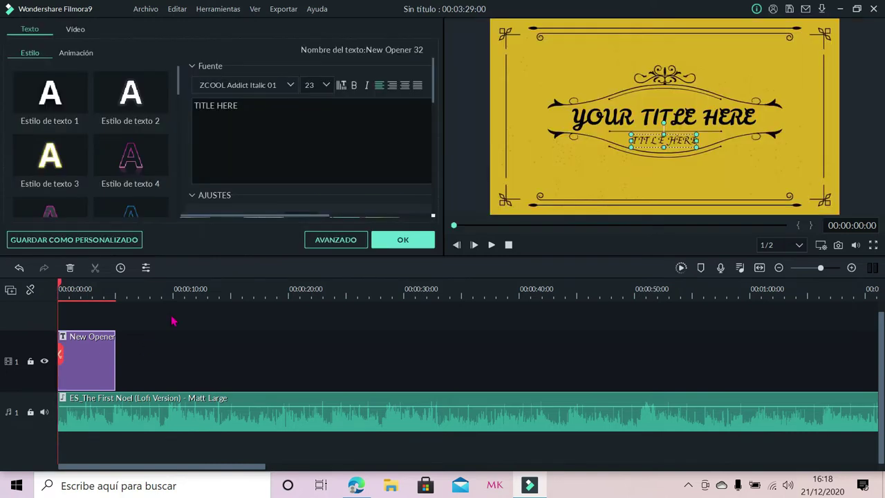
{"action": "left_click", "coordinate": [676, 123]}
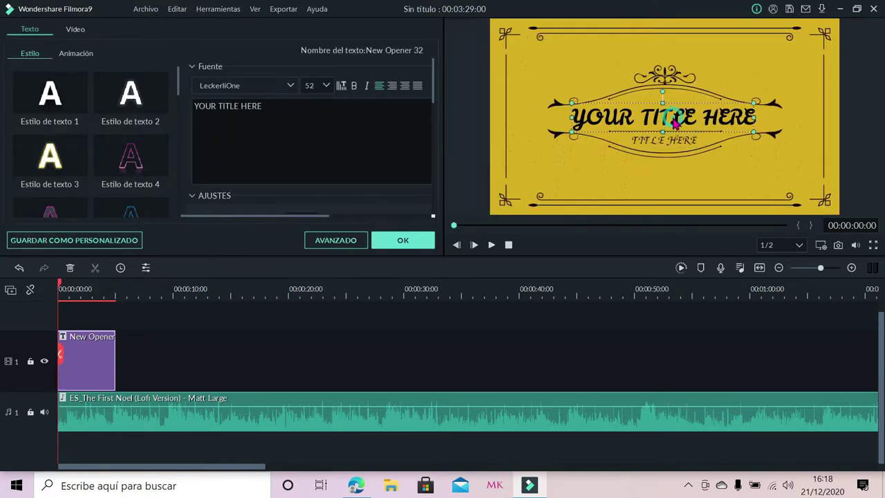
{"action": "left_click", "coordinate": [325, 117]}
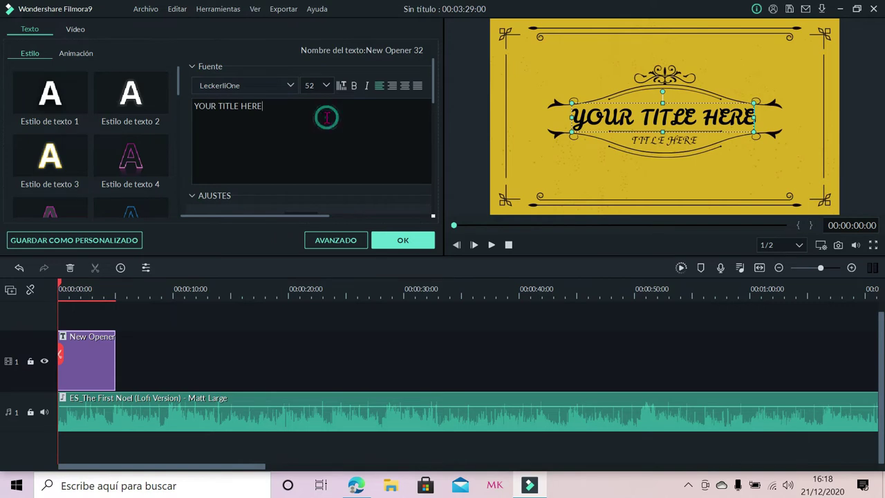
{"action": "key", "text": "BackSpace"}
{"action": "key", "text": "BackSpace"}
{"action": "key", "text": "BackSpace"}
{"action": "key", "text": "BackSpace"}
{"action": "key", "text": "BackSpace"}
{"action": "key", "text": "BackSpace"}
{"action": "key", "text": "BackSpace"}
{"action": "key", "text": "BackSpace"}
{"action": "key", "text": "BackSpace"}
{"action": "key", "text": "BackSpace"}
{"action": "key", "text": "BackSpace"}
{"action": "key", "text": "BackSpace"}
{"action": "key", "text": "BackSpace"}
{"action": "key", "text": "BackSpace"}
{"action": "key", "text": "BackSpace"}
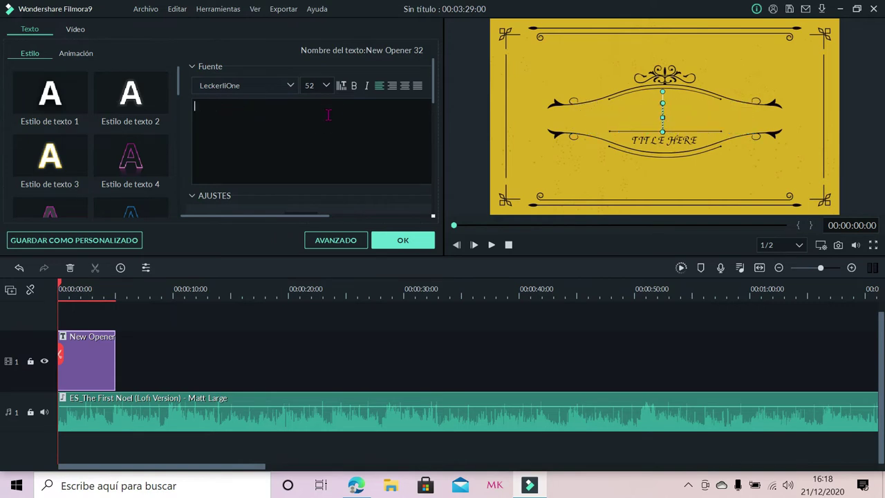
{"action": "type", "text": "MUSI"}
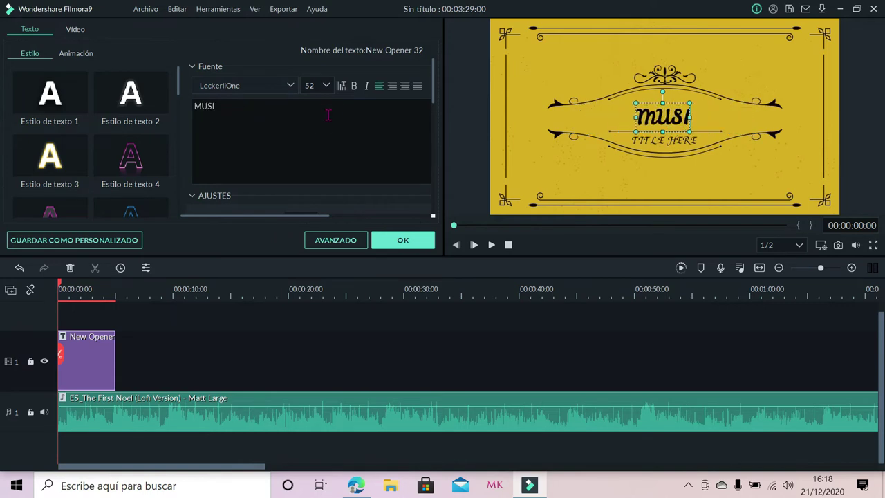
{"action": "type", "text": "CA "}
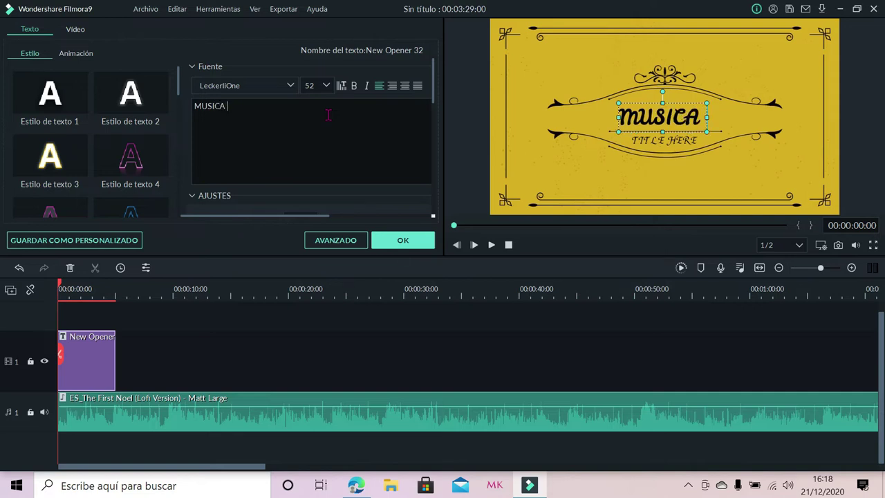
{"action": "type", "text": "`PARA"}
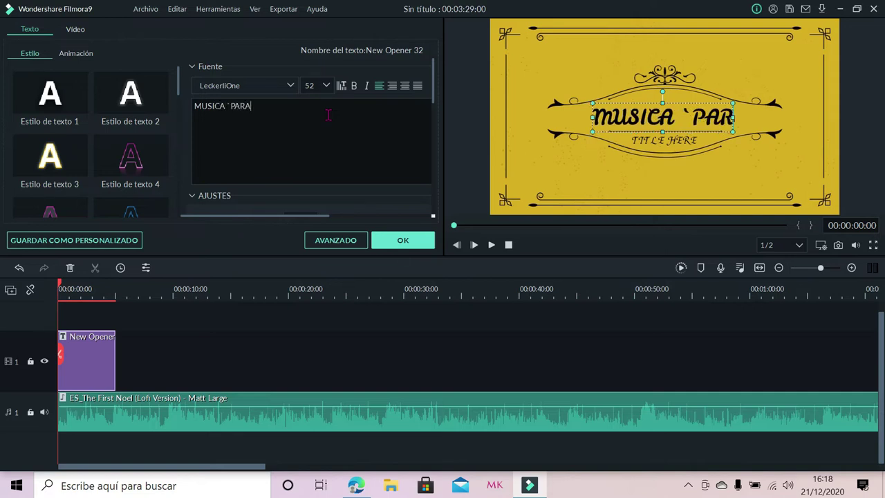
{"action": "key", "text": "BackSpace"}
{"action": "key", "text": "BackSpace"}
{"action": "key", "text": "BackSpace"}
{"action": "key", "text": "BackSpace"}
{"action": "key", "text": "BackSpace"}
{"action": "key", "text": "BackSpace"}
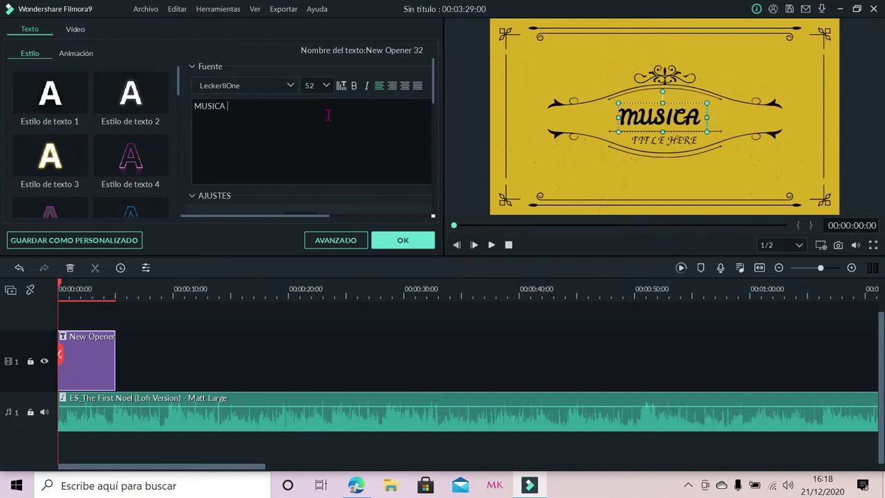
{"action": "type", "text": "PARA"}
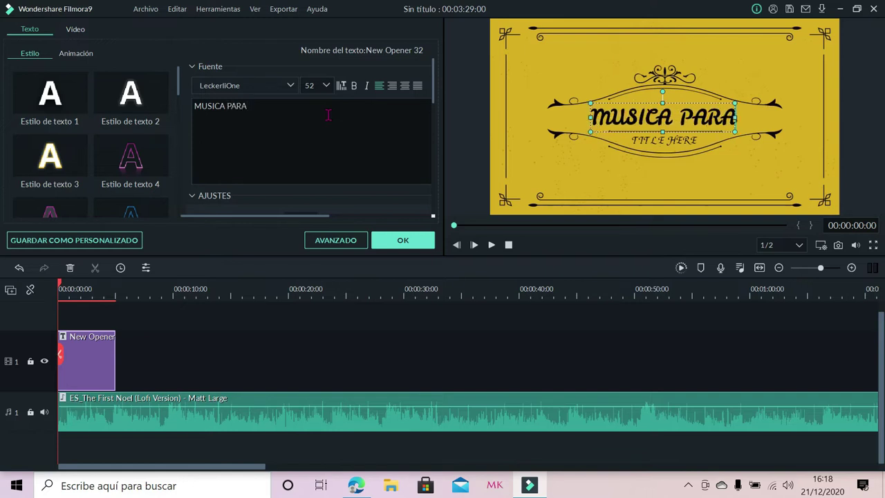
{"action": "key", "text": "Return"}
{"action": "type", "text": "YOUT"}
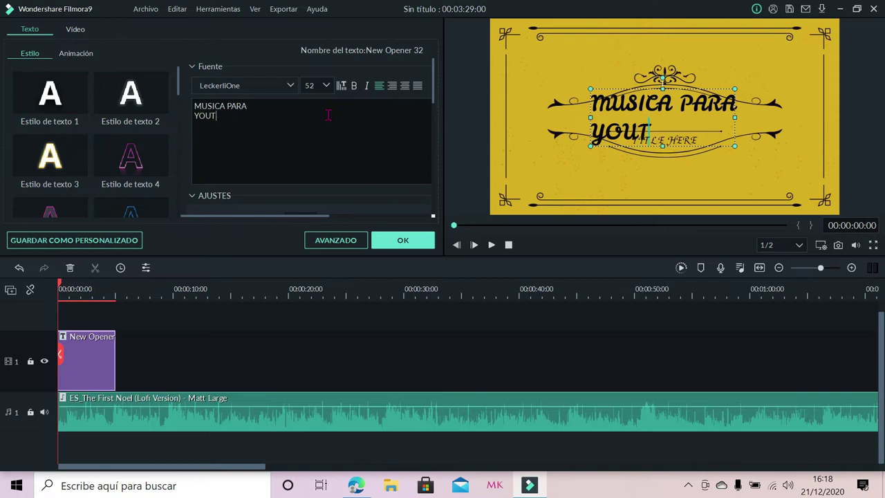
{"action": "type", "text": "UBE"}
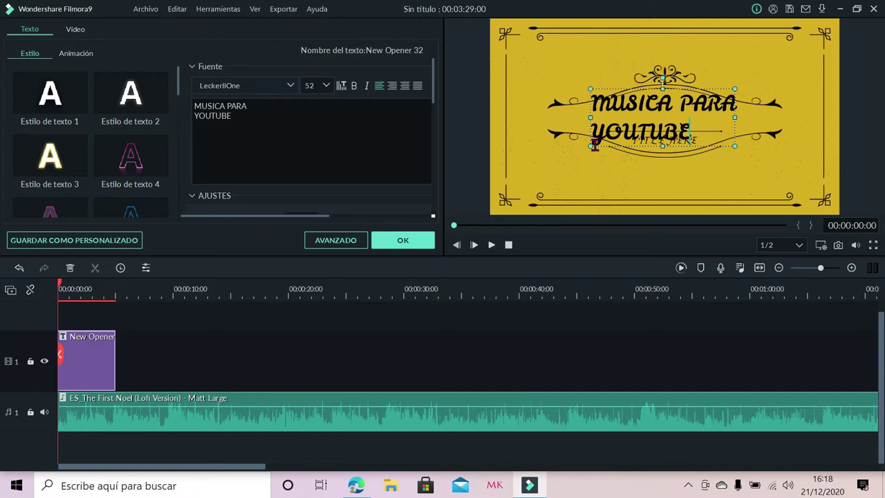
Step: Scale down the two-line main title slightly and shift it to sit centred within the ornamental frame
{"action": "left_click_drag", "start_coordinate": [591, 145], "coordinate": [609, 139]}
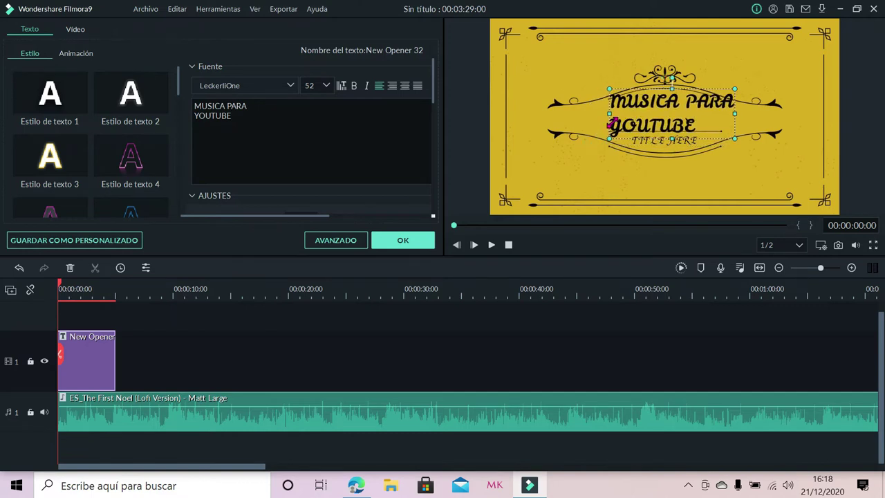
{"action": "left_click_drag", "start_coordinate": [639, 105], "coordinate": [593, 116]}
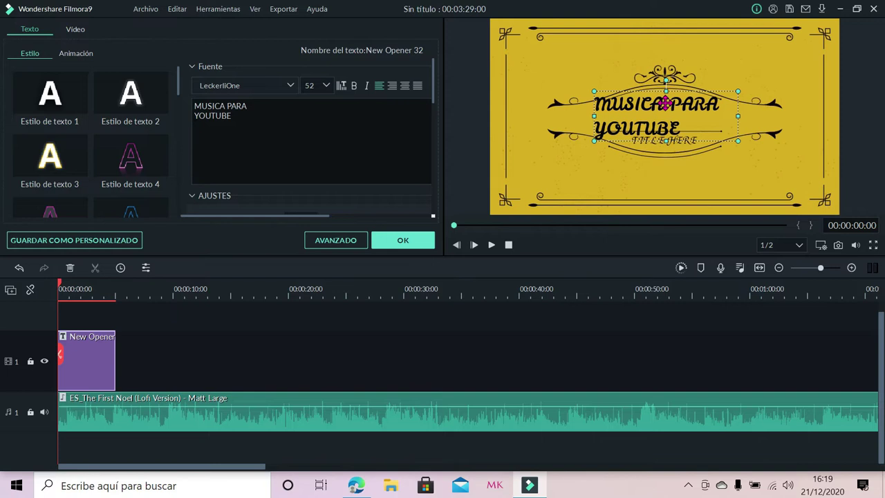
{"action": "mouse_move", "coordinate": [665, 91]}
{"action": "left_mouse_down"}
{"action": "mouse_move", "coordinate": [664, 83]}
{"action": "mouse_move", "coordinate": [666, 93]}
{"action": "left_mouse_up"}
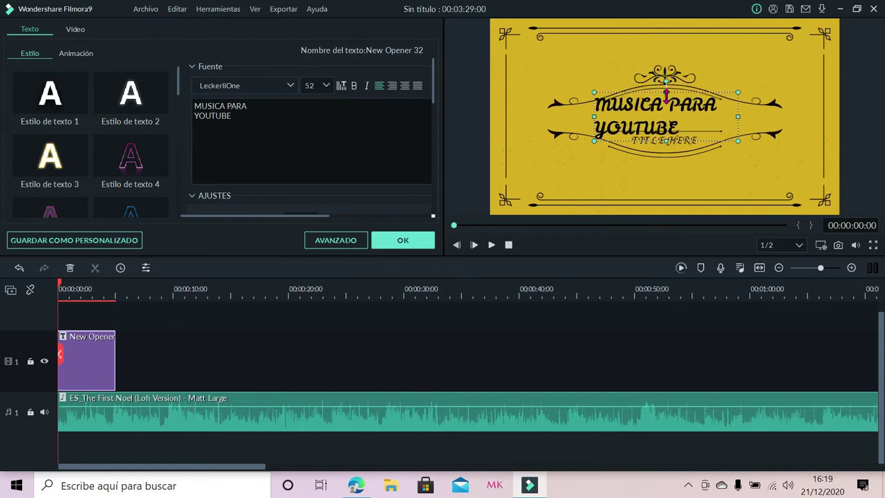
Step: Replace the "TITLE HERE" subtitle with "EPICDEMIC SOUND" and the creator's name on a second line, and move it below the ornamental frame
{"action": "left_click", "coordinate": [665, 142]}
{"action": "left_click_drag", "start_coordinate": [666, 142], "coordinate": [660, 143]}
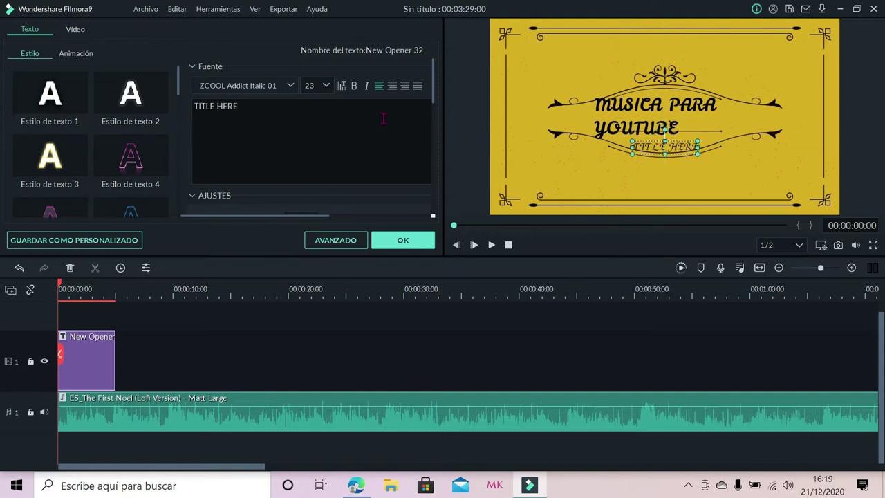
{"action": "key", "text": "BackSpace"}
{"action": "key", "text": "BackSpace"}
{"action": "key", "text": "BackSpace"}
{"action": "key", "text": "BackSpace"}
{"action": "key", "text": "BackSpace"}
{"action": "key", "text": "BackSpace"}
{"action": "key", "text": "BackSpace"}
{"action": "key", "text": "BackSpace"}
{"action": "key", "text": "BackSpace"}
{"action": "key", "text": "BackSpace"}
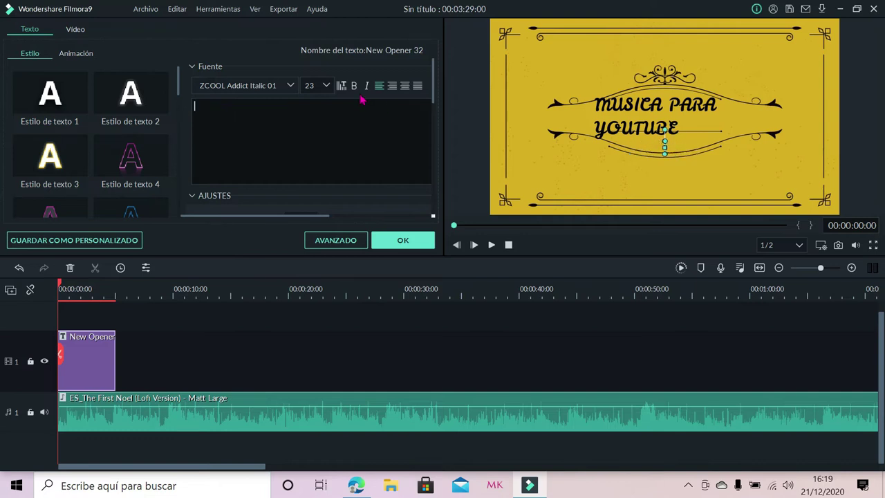
{"action": "type", "text": "EPIC"}
{"action": "left_click", "coordinate": [356, 485]}
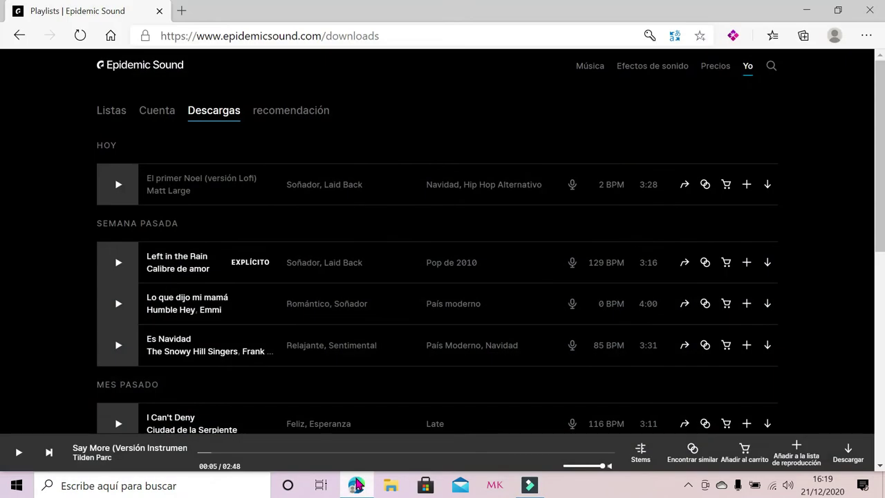
{"action": "left_click", "coordinate": [356, 486]}
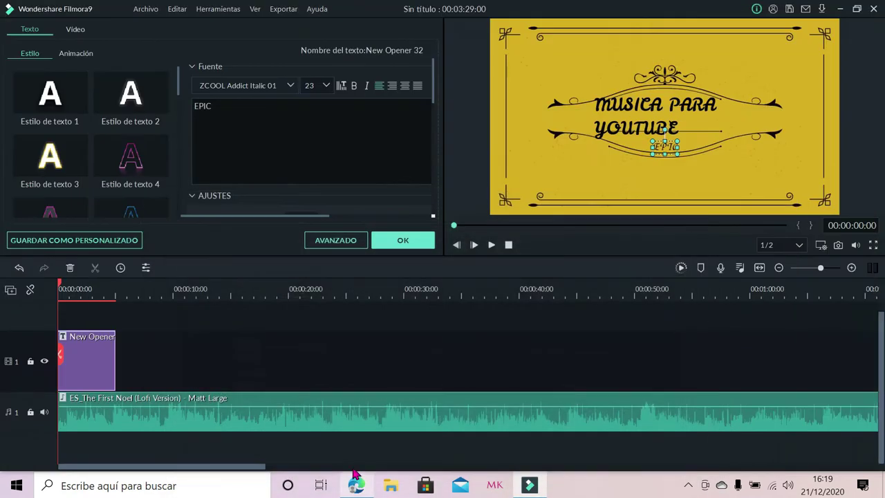
{"action": "type", "text": "D"}
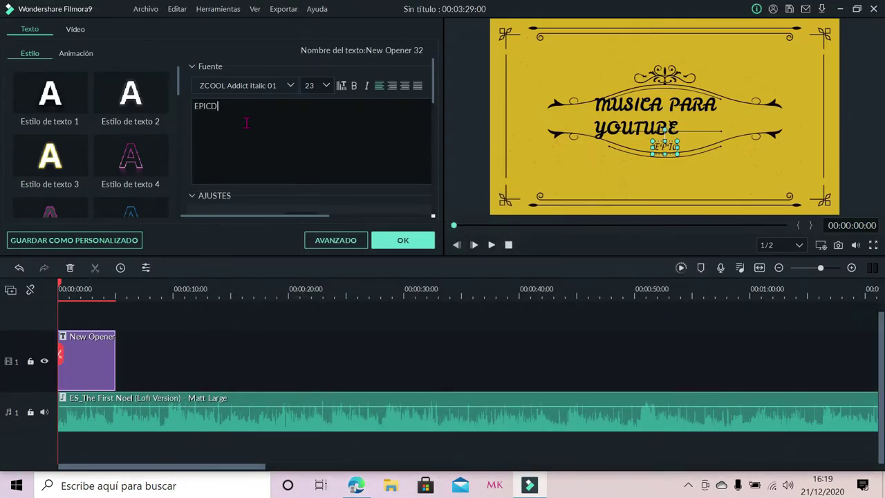
{"action": "type", "text": "EMIC "}
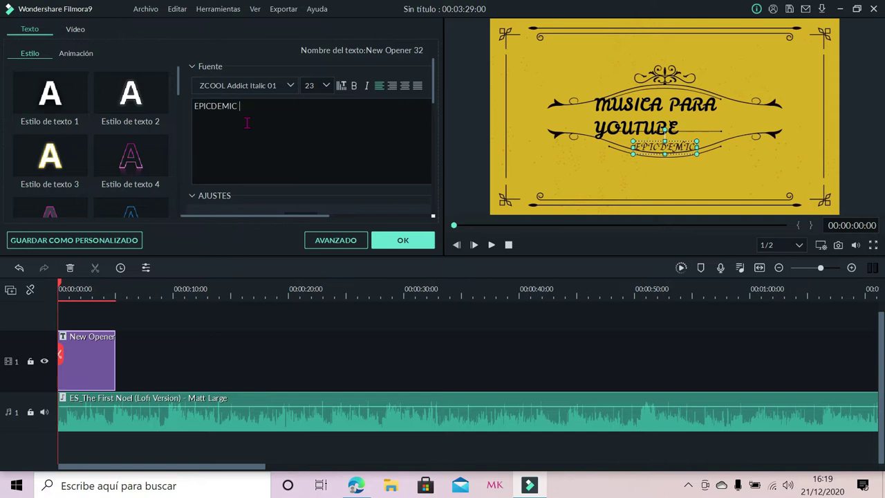
{"action": "type", "text": "SOUND "}
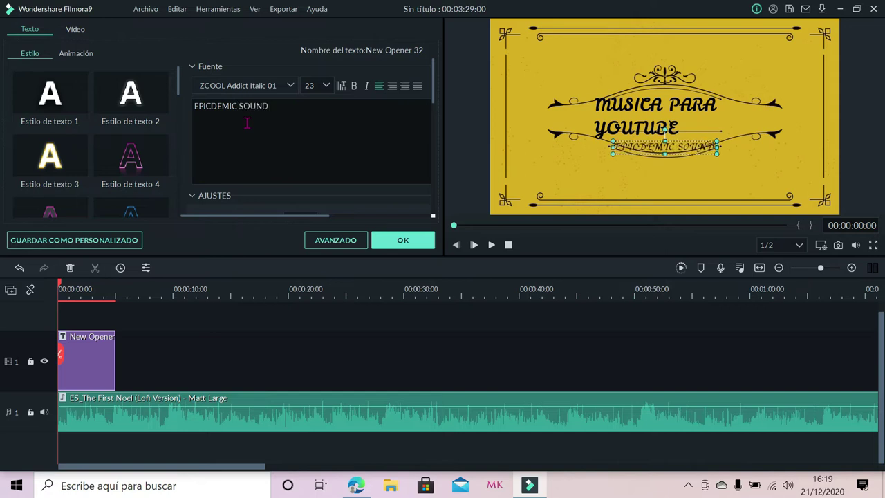
{"action": "type", "text": "PEP"}
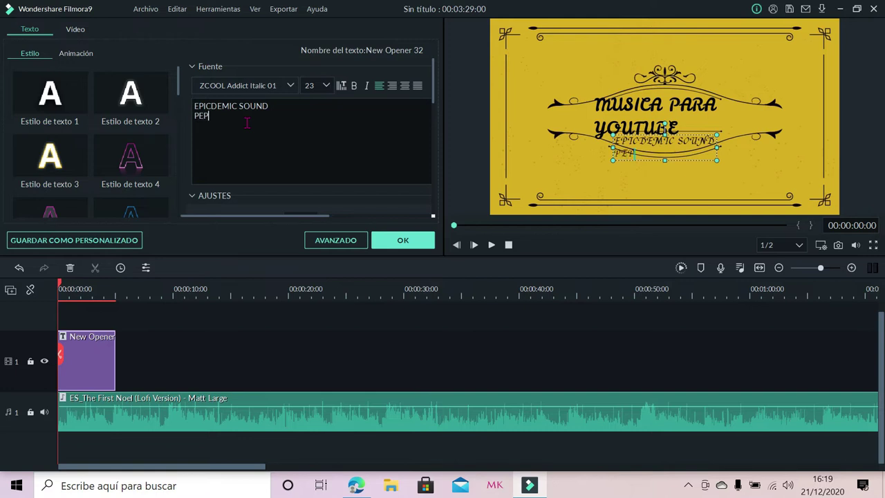
{"action": "type", "text": "I GM"}
{"action": "left_click_drag", "start_coordinate": [665, 149], "coordinate": [654, 175]}
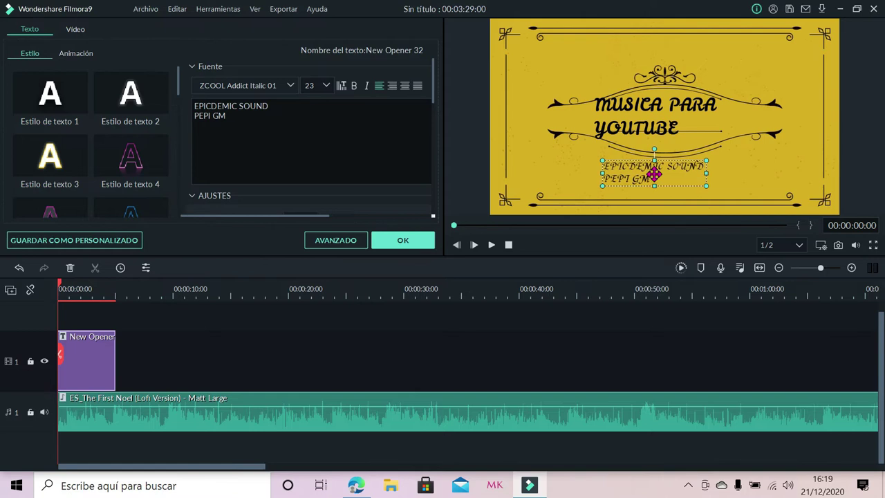
Step: Try the Yu Gothic Bold, Showcard Gothic and Segoe UI Semilight Italic fonts on the subtitle
{"action": "left_click", "coordinate": [290, 86]}
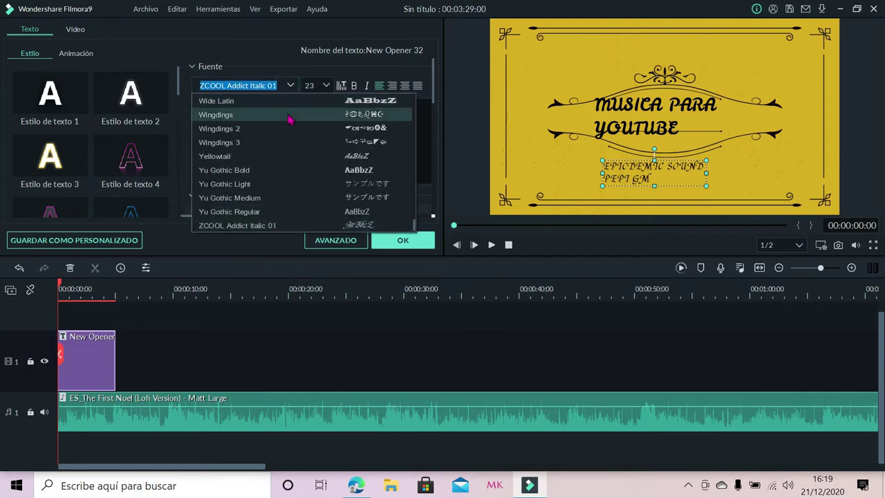
{"action": "left_click", "coordinate": [298, 171]}
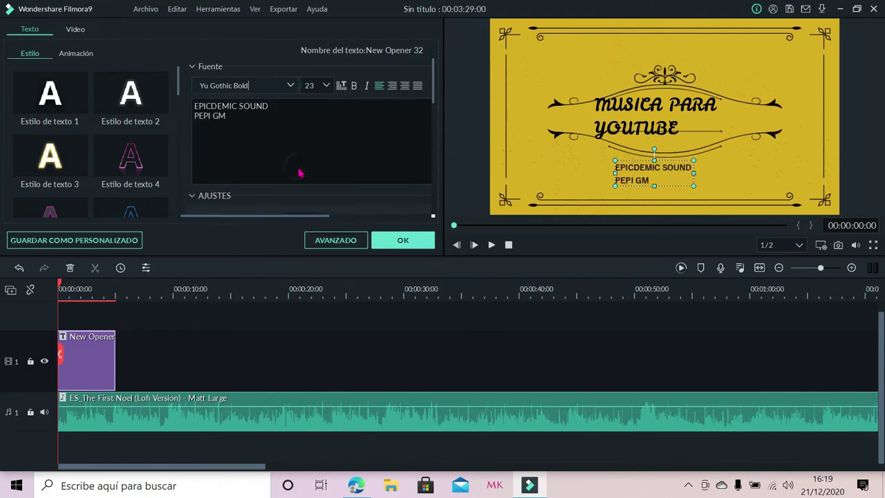
{"action": "left_click", "coordinate": [291, 86]}
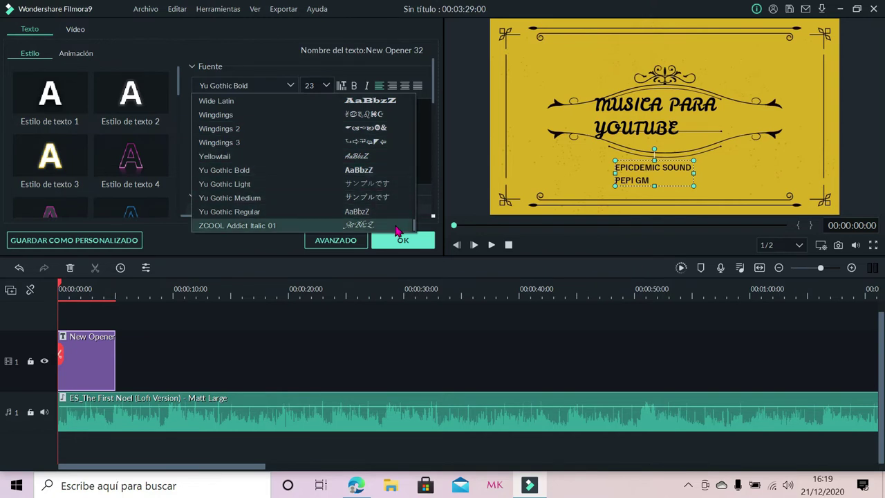
{"action": "left_click_drag", "start_coordinate": [414, 226], "coordinate": [415, 214]}
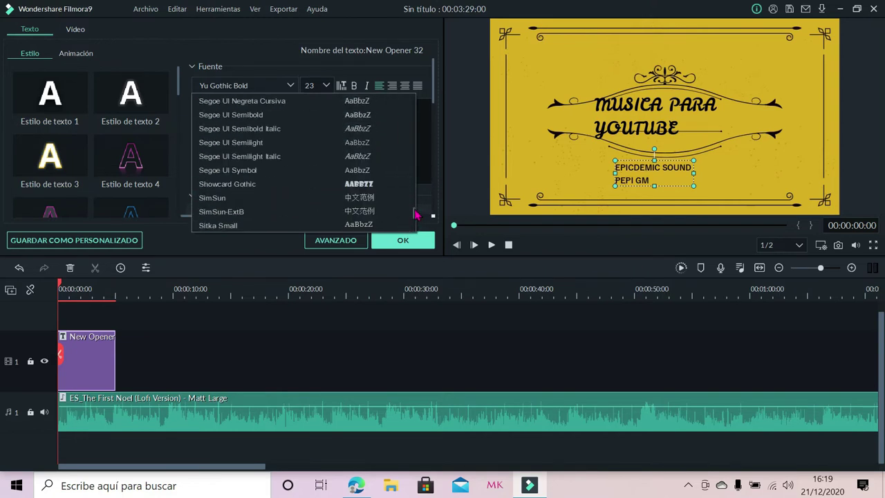
{"action": "left_click", "coordinate": [374, 184]}
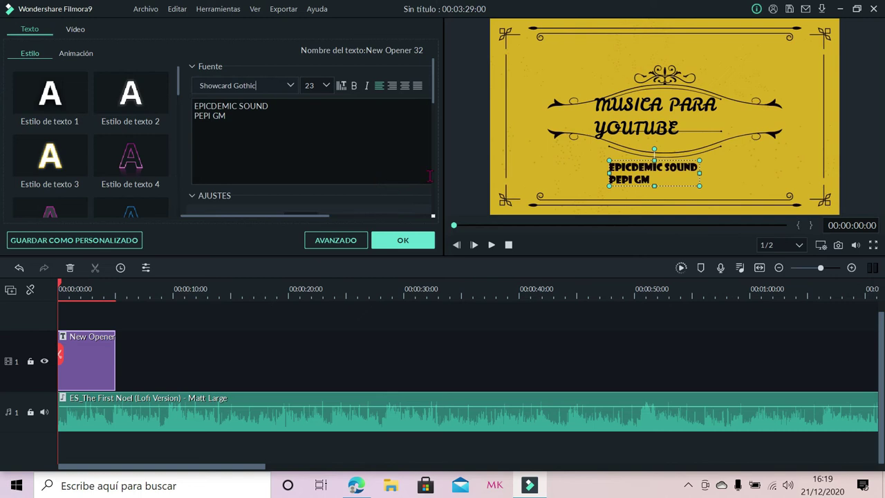
{"action": "left_click", "coordinate": [293, 86]}
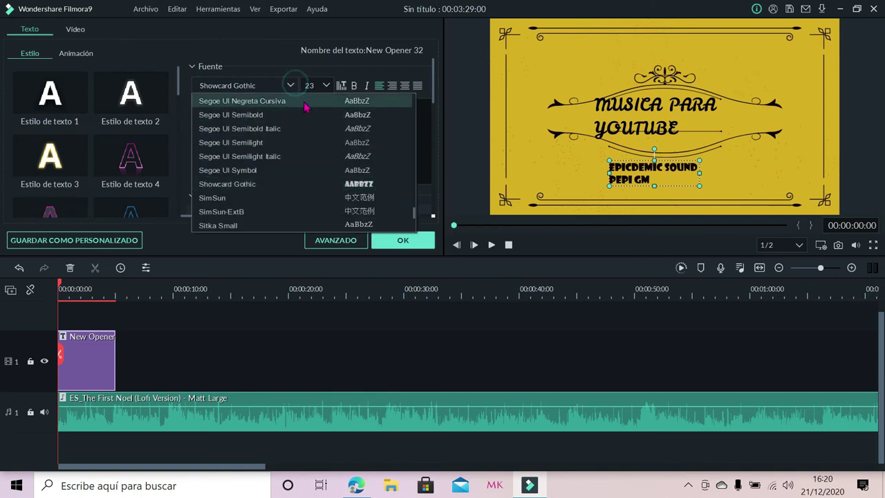
{"action": "left_click", "coordinate": [353, 156]}
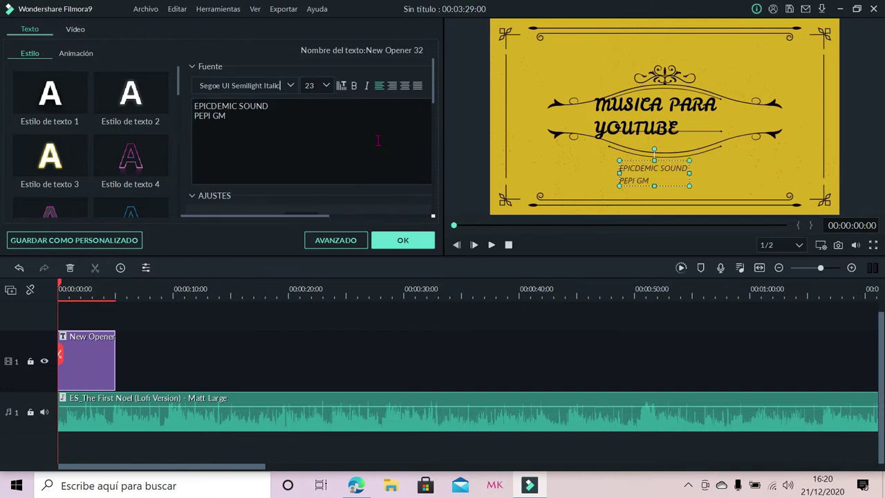
Step: Set the subtitle font to Segoe Print Bold and accept the title edits
{"action": "left_click", "coordinate": [288, 88]}
{"action": "scroll", "coordinate": [289, 127], "scroll_direction": "up", "scroll_amount": 1}
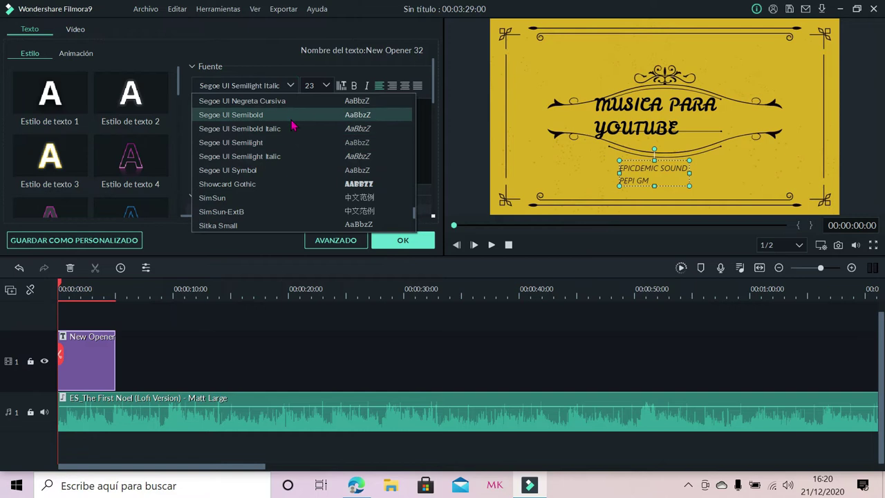
{"action": "scroll", "coordinate": [292, 129], "scroll_direction": "up", "scroll_amount": 6}
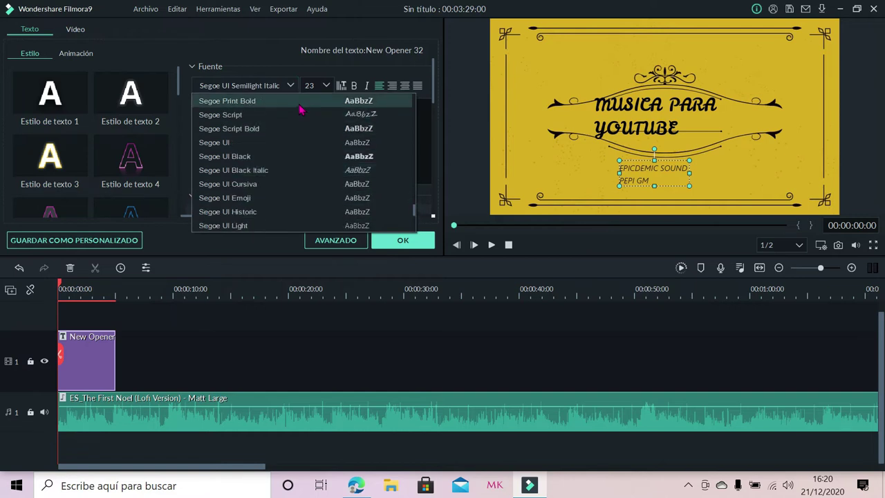
{"action": "left_click", "coordinate": [297, 101]}
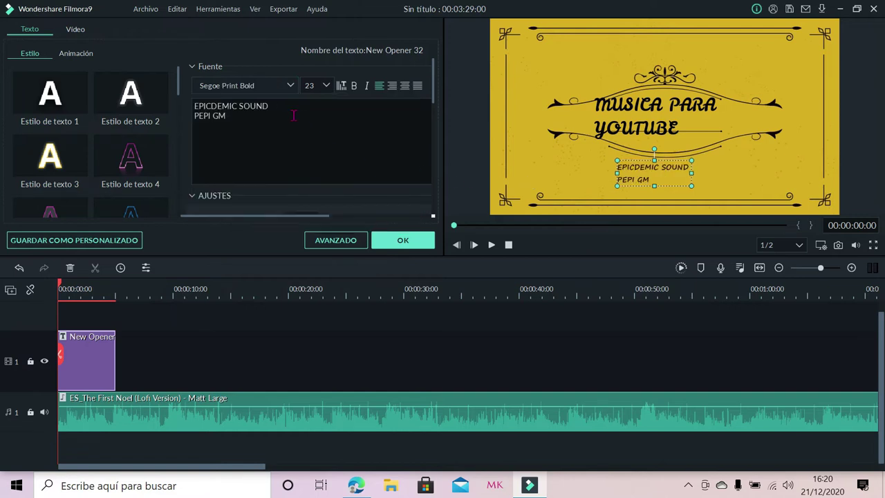
{"action": "left_click_drag", "start_coordinate": [434, 98], "coordinate": [430, 137]}
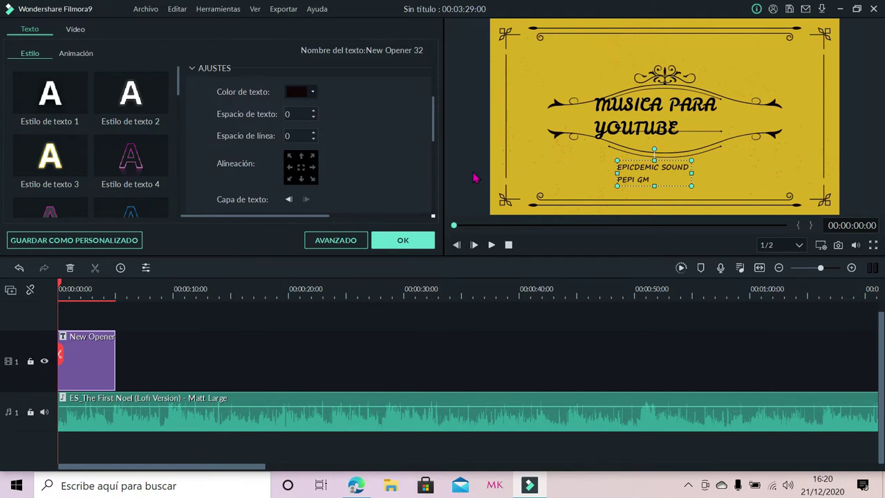
{"action": "left_click", "coordinate": [413, 242]}
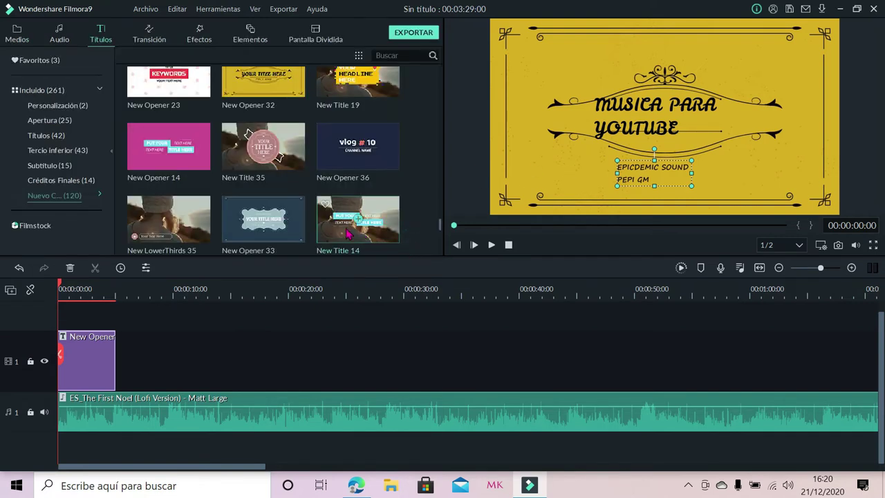
Step: Import the Mi video4 file and insert it at the start of video track 1, matching the project settings to 1920 x 1080 30fps
{"action": "scroll", "coordinate": [344, 234], "scroll_direction": "up", "scroll_amount": 10}
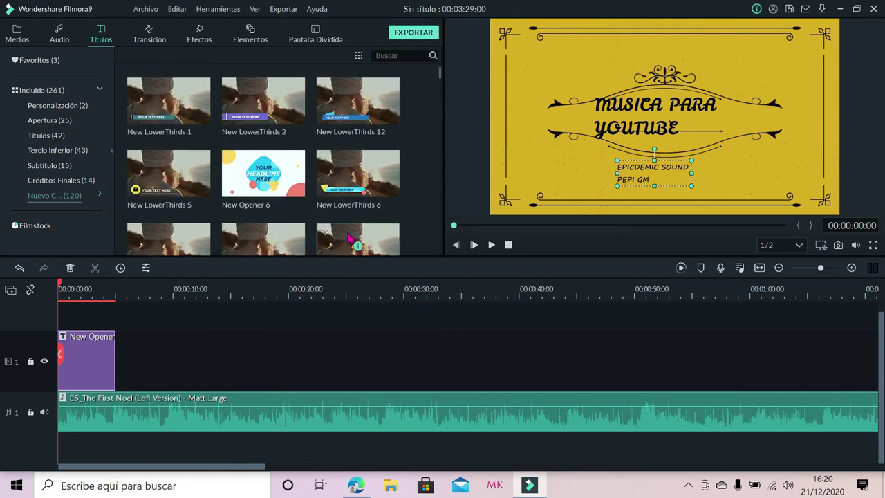
{"action": "left_click", "coordinate": [23, 38]}
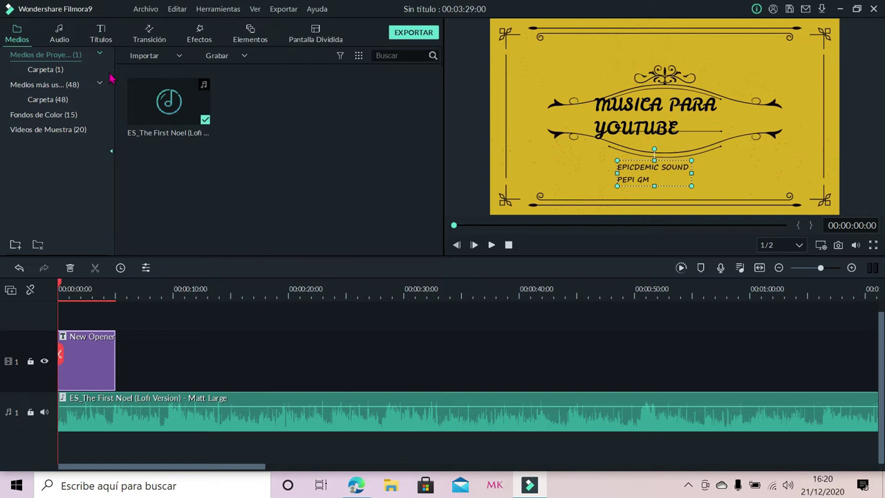
{"action": "left_click", "coordinate": [179, 56]}
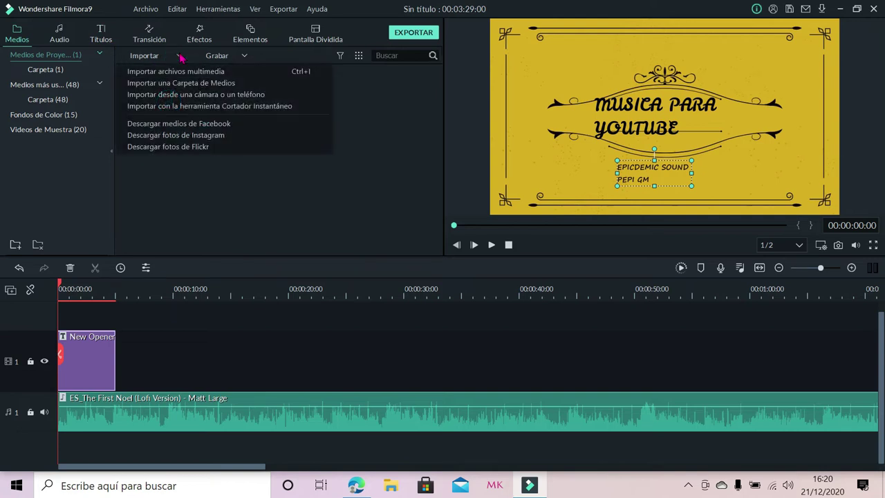
{"action": "left_click", "coordinate": [193, 71]}
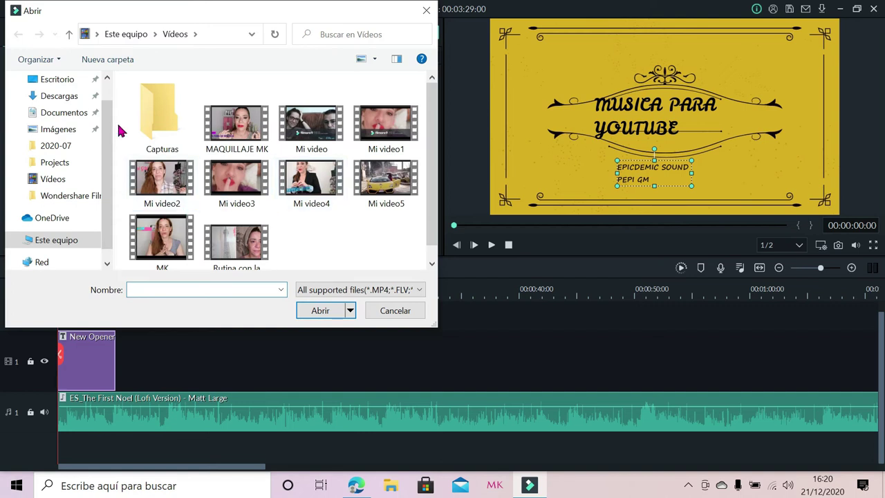
{"action": "left_click", "coordinate": [322, 181]}
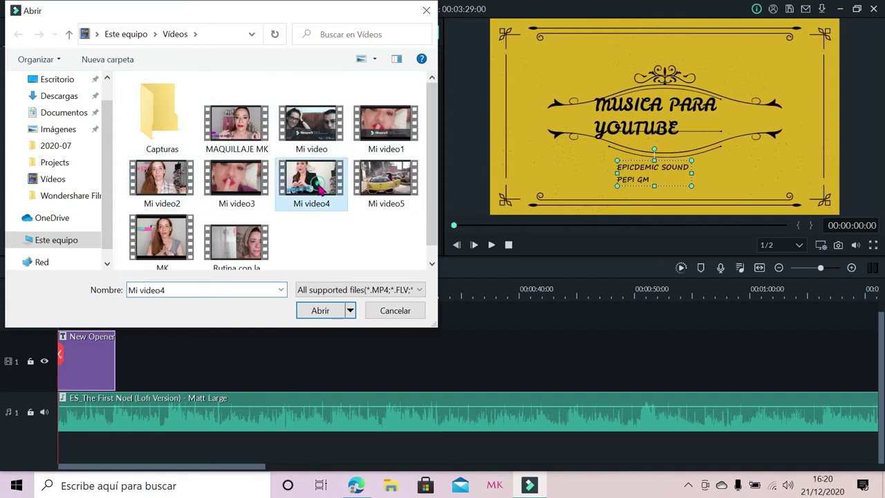
{"action": "left_click", "coordinate": [320, 311]}
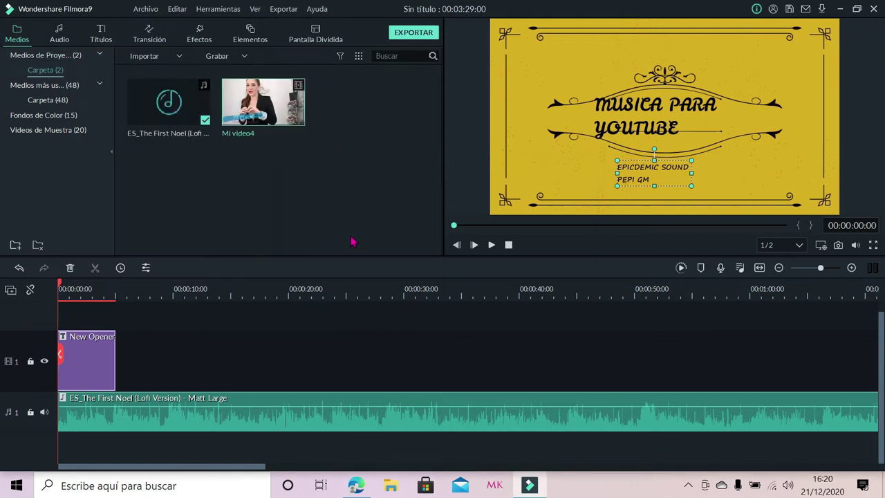
{"action": "left_click", "coordinate": [262, 103]}
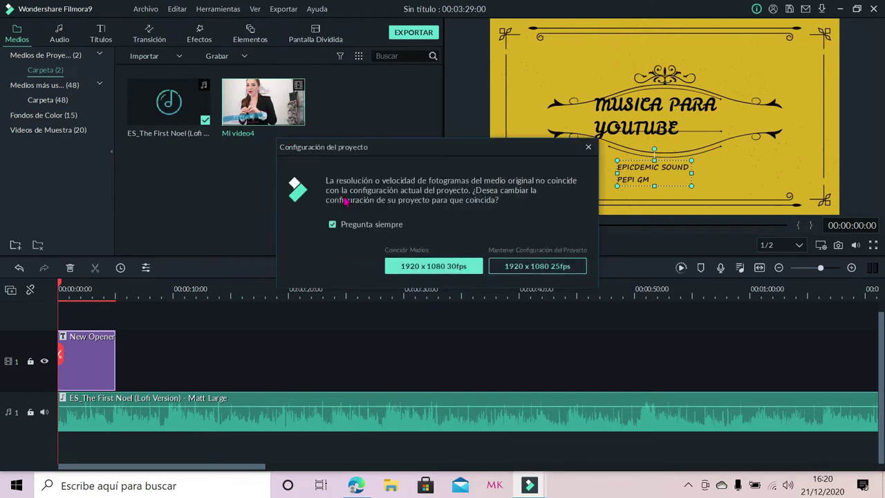
{"action": "left_click", "coordinate": [405, 263]}
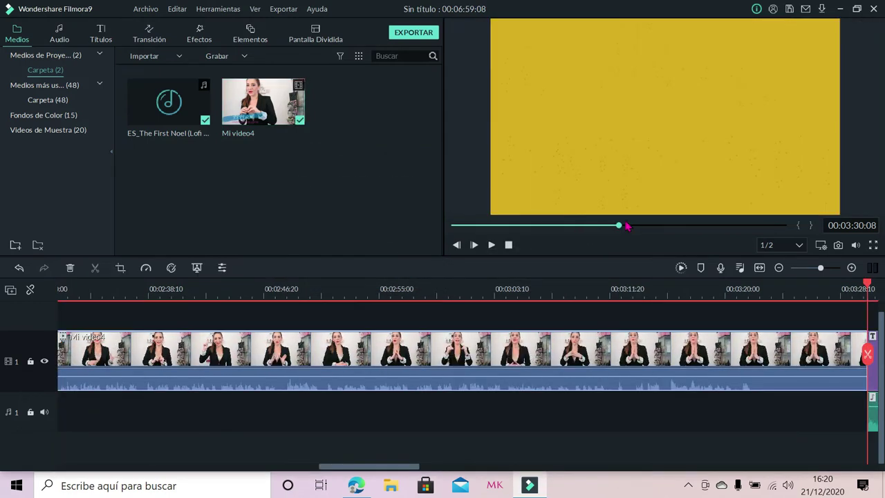
Step: Move the New Opener title from the end of Mi video4 to the start of video track 1
{"action": "mouse_move", "coordinate": [620, 228]}
{"action": "left_mouse_down"}
{"action": "mouse_move", "coordinate": [435, 242]}
{"action": "mouse_move", "coordinate": [484, 229]}
{"action": "mouse_move", "coordinate": [622, 235]}
{"action": "left_mouse_up"}
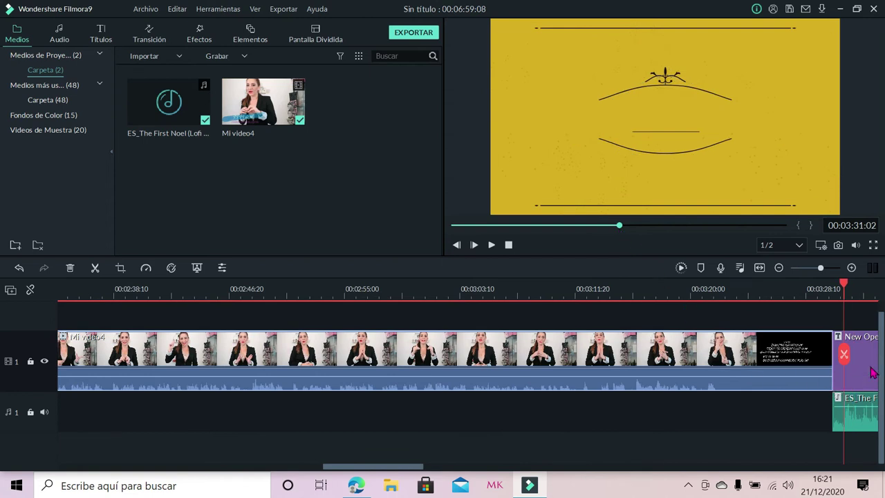
{"action": "scroll", "coordinate": [3, 377], "scroll_direction": "left", "scroll_amount": 3}
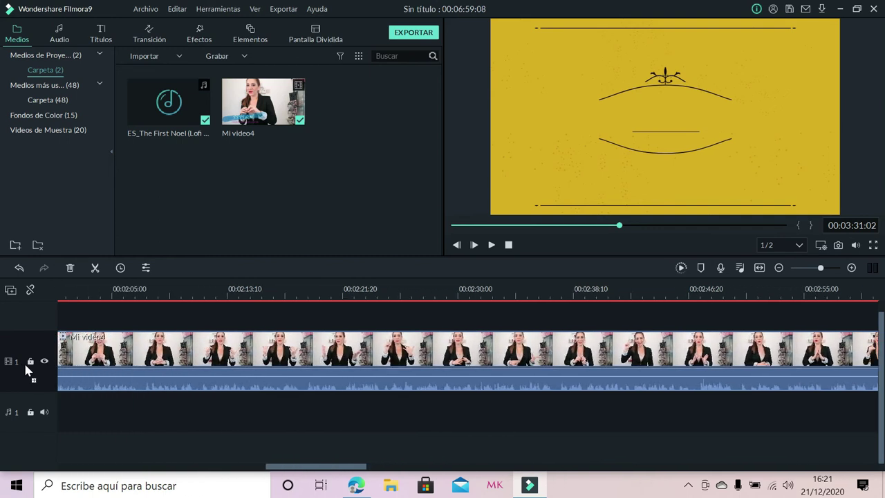
{"action": "scroll", "coordinate": [28, 366], "scroll_direction": "left", "scroll_amount": 6}
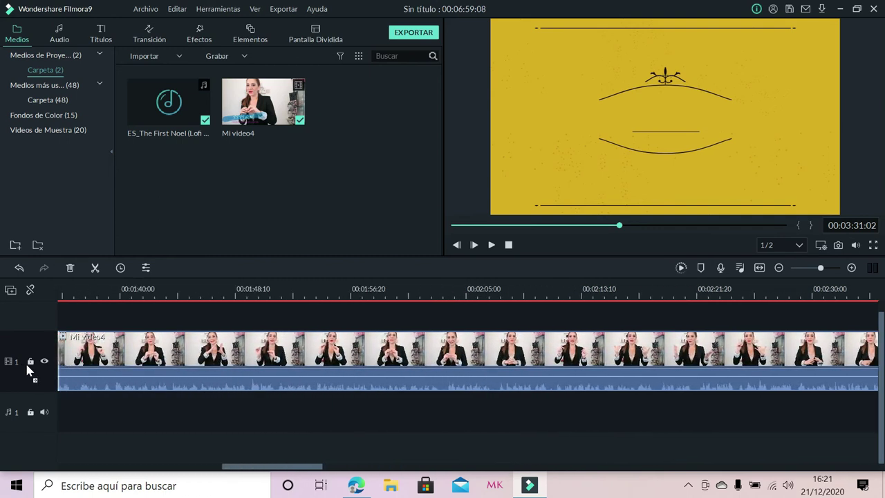
{"action": "scroll", "coordinate": [27, 370], "scroll_direction": "left", "scroll_amount": 6}
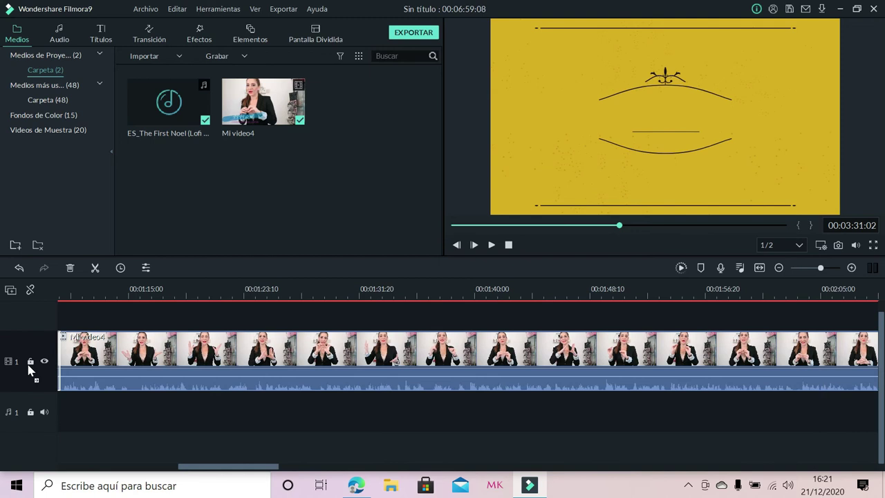
{"action": "scroll", "coordinate": [28, 370], "scroll_direction": "left", "scroll_amount": 6}
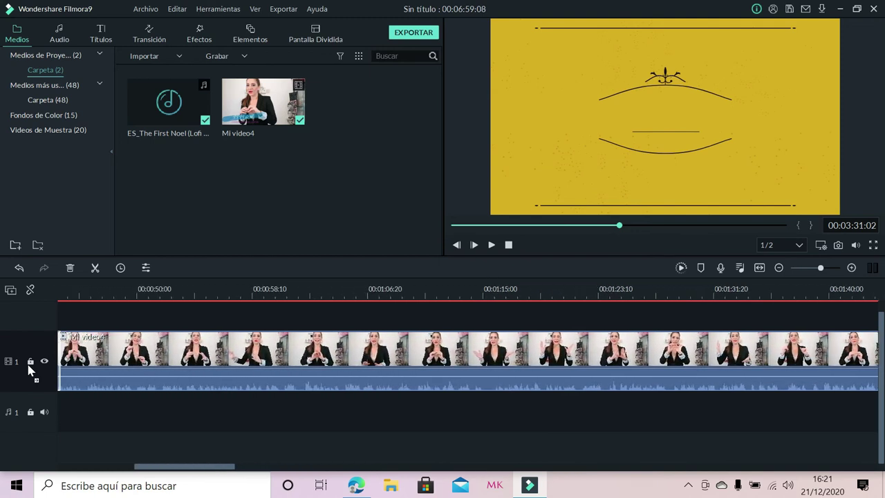
{"action": "scroll", "coordinate": [27, 369], "scroll_direction": "left", "scroll_amount": 6}
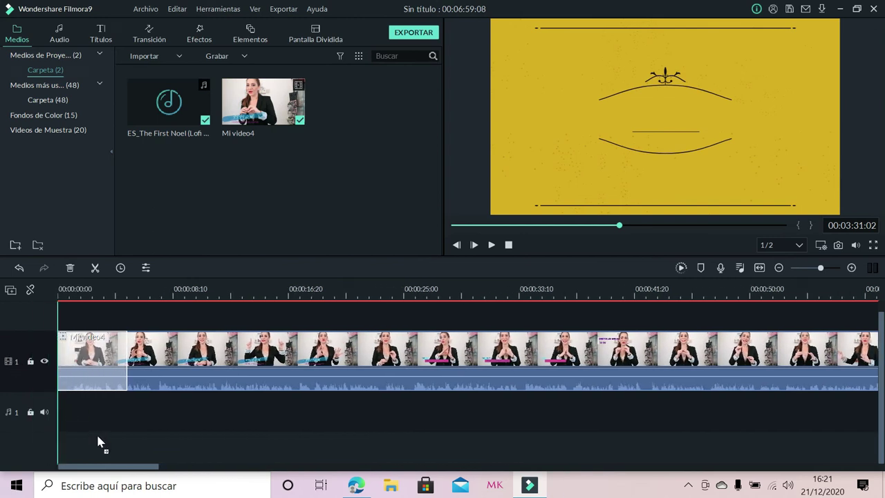
{"action": "left_click_drag", "start_coordinate": [95, 429], "coordinate": [96, 423]}
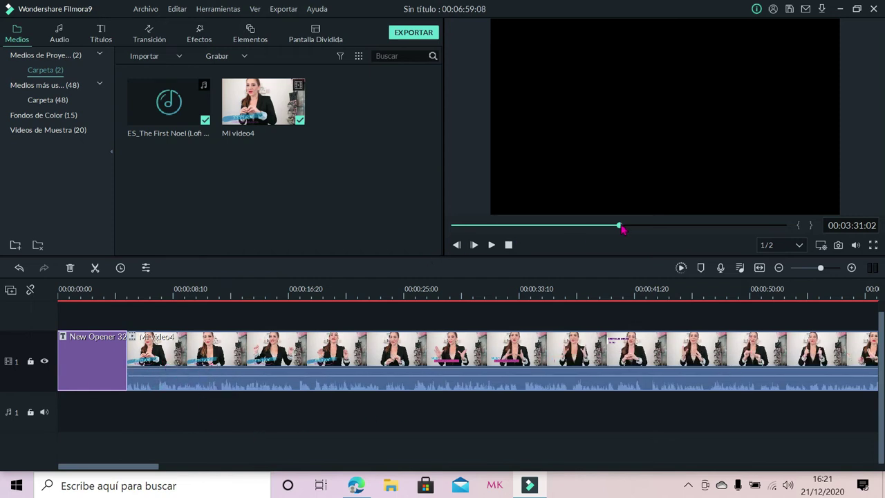
Step: Move the ES_The First Noel music clip to the start of audio track 1 and preview the opening title with music
{"action": "left_click_drag", "start_coordinate": [623, 228], "coordinate": [652, 227]}
{"action": "left_click_drag", "start_coordinate": [309, 404], "coordinate": [28, 396]}
{"action": "double_click", "coordinate": [89, 413]}
{"action": "mouse_move", "coordinate": [89, 413]}
{"action": "left_mouse_down"}
{"action": "mouse_move", "coordinate": [39, 409]}
{"action": "mouse_move", "coordinate": [74, 418]}
{"action": "left_mouse_up"}
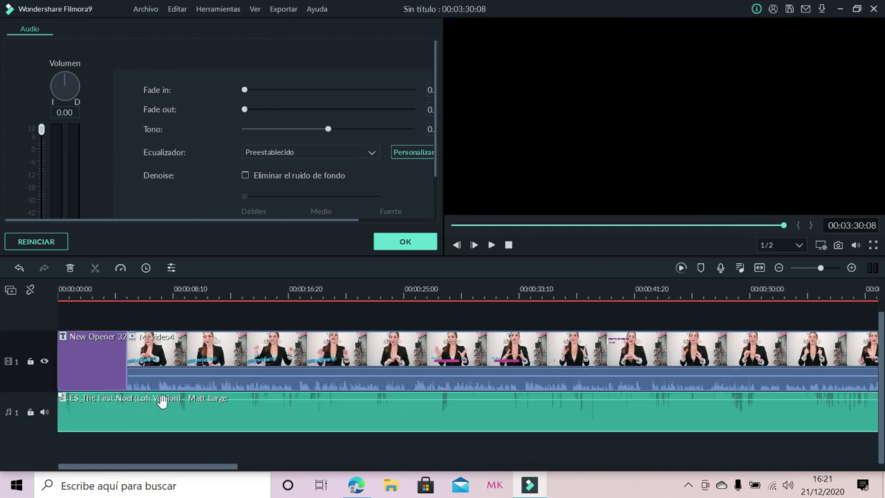
{"action": "left_click", "coordinate": [401, 243]}
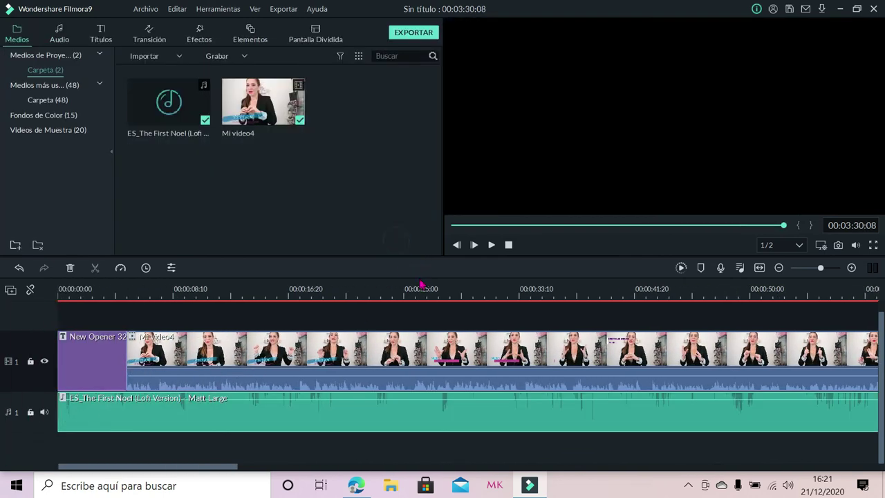
{"action": "left_click", "coordinate": [491, 246]}
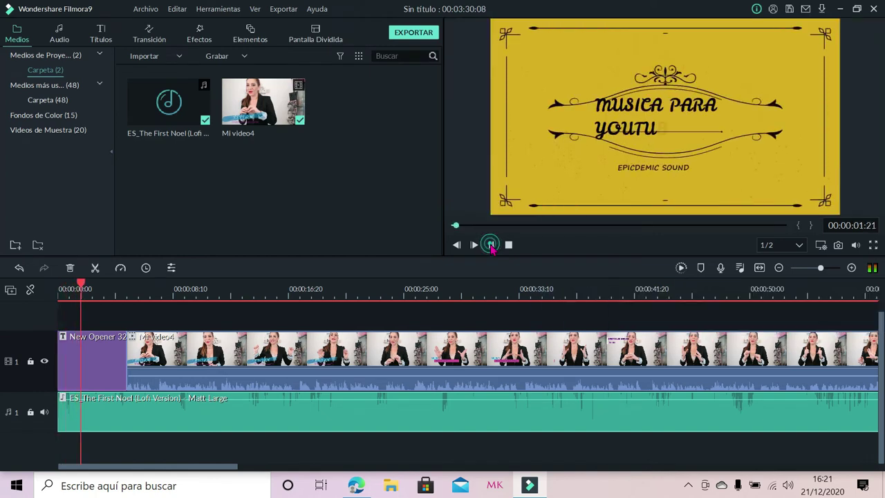
{"action": "left_click", "coordinate": [491, 245]}
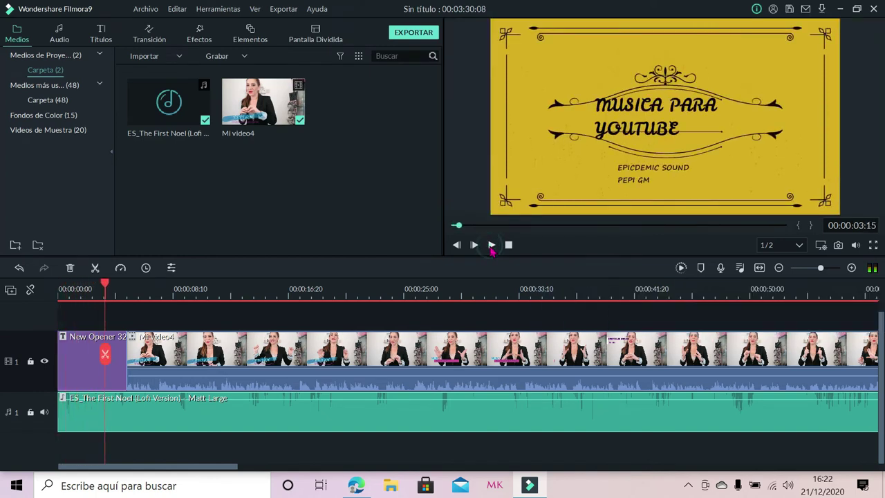
Step: Balance the track volumes in the audio mixer during playback, setting Video1 to -25.18 dB and Audio1 to -39.21 dB
{"action": "left_click", "coordinate": [740, 268]}
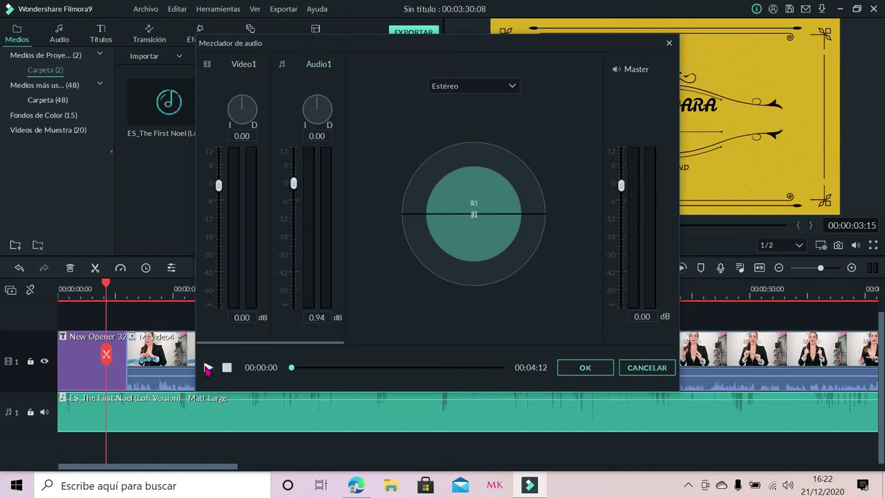
{"action": "left_click", "coordinate": [208, 367]}
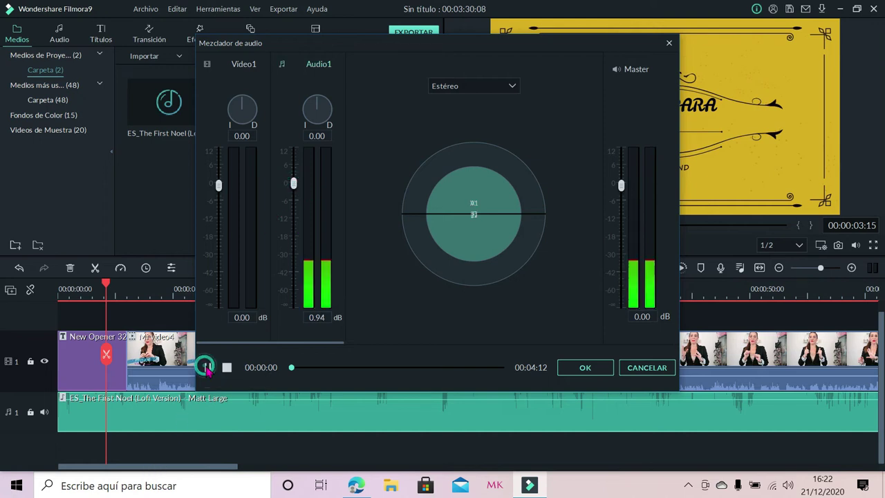
{"action": "left_click_drag", "start_coordinate": [293, 197], "coordinate": [295, 261]}
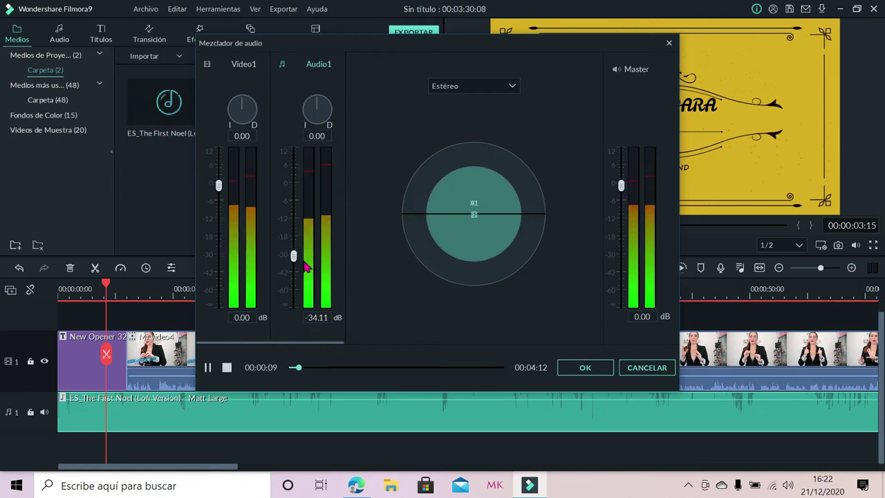
{"action": "left_click_drag", "start_coordinate": [218, 185], "coordinate": [221, 233]}
{"action": "left_click_drag", "start_coordinate": [294, 255], "coordinate": [293, 278]}
{"action": "left_click_drag", "start_coordinate": [218, 233], "coordinate": [218, 224]}
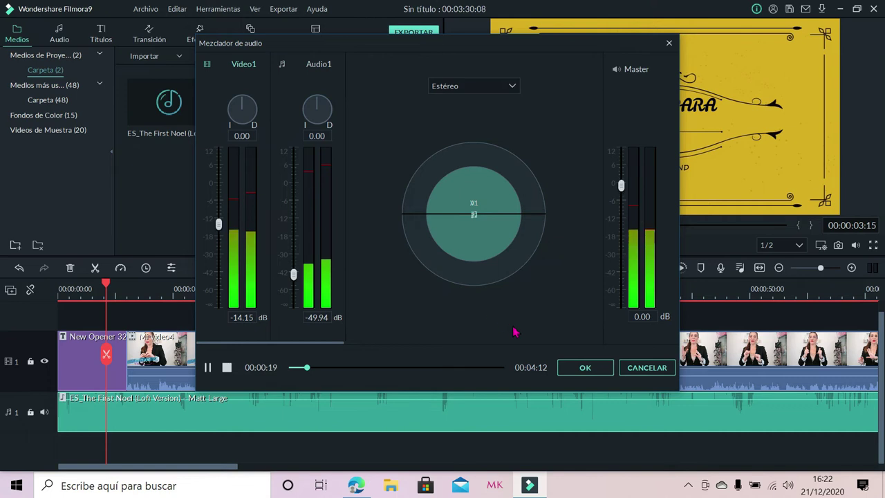
{"action": "left_click_drag", "start_coordinate": [292, 275], "coordinate": [293, 263]}
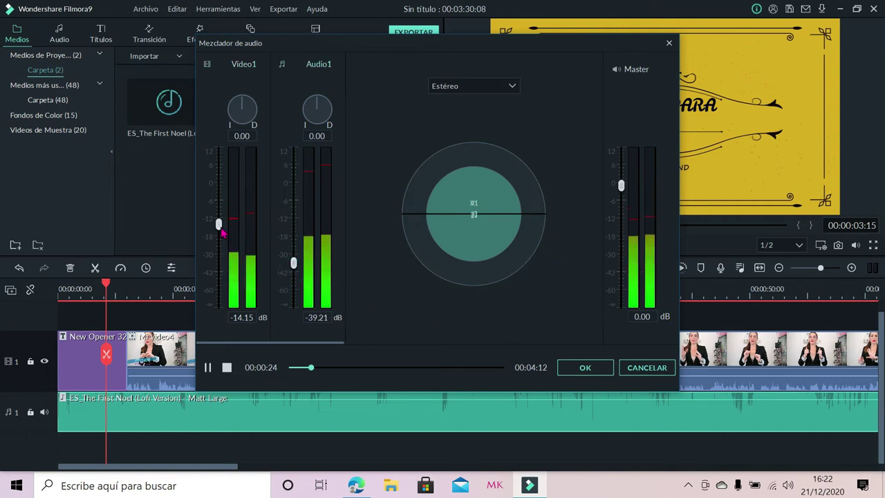
{"action": "left_click_drag", "start_coordinate": [218, 226], "coordinate": [219, 244]}
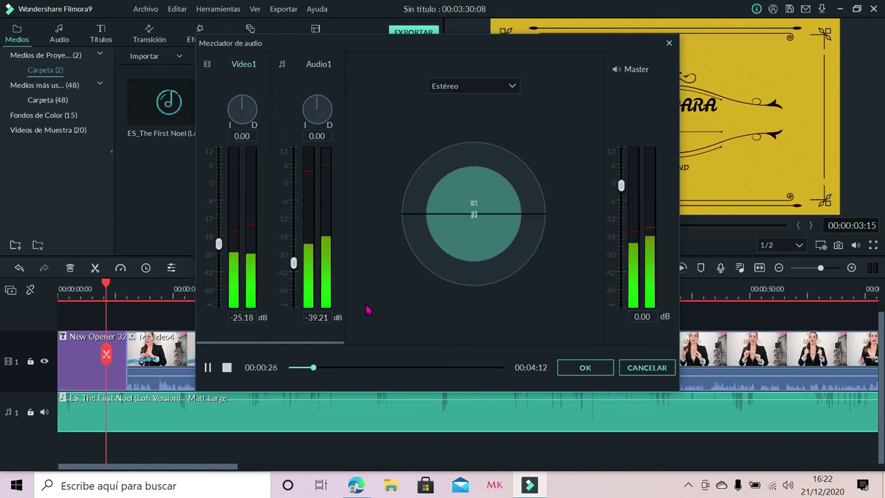
{"action": "left_click", "coordinate": [207, 367]}
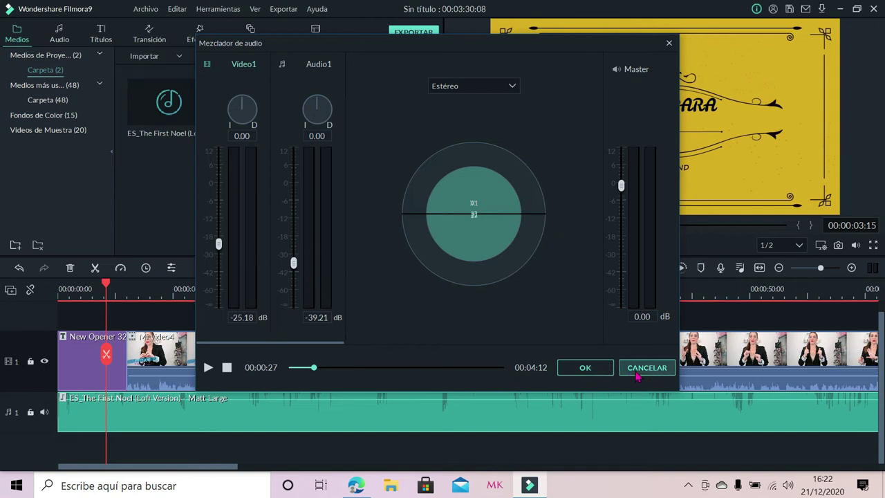
{"action": "left_click", "coordinate": [585, 368]}
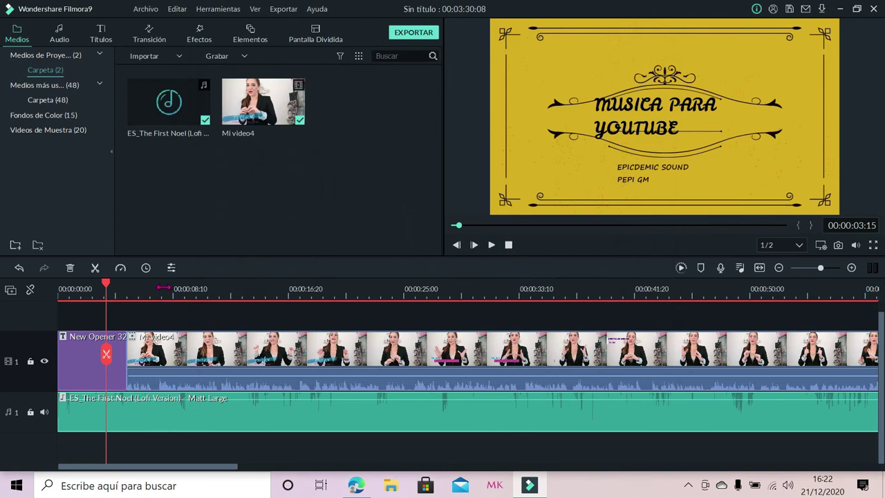
Step: Play the project from the beginning to check the title, the video clip and the mixed sound
{"action": "left_click_drag", "start_coordinate": [109, 292], "coordinate": [60, 290]}
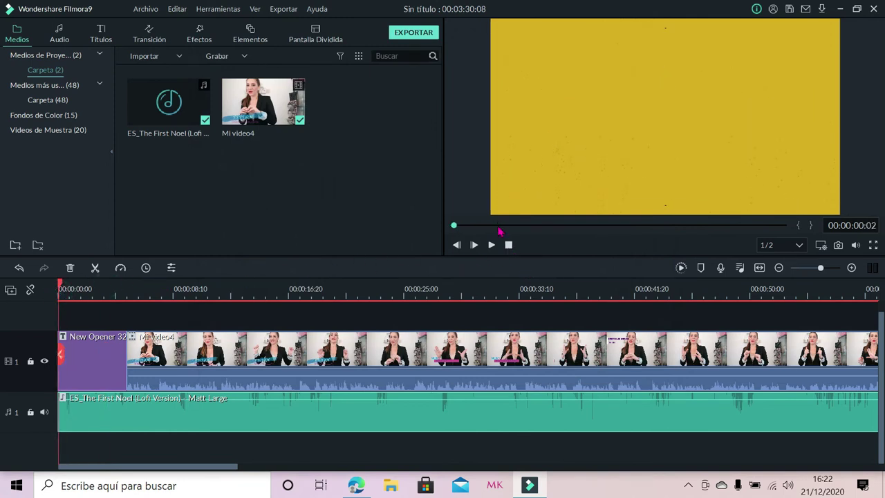
{"action": "left_click", "coordinate": [490, 245]}
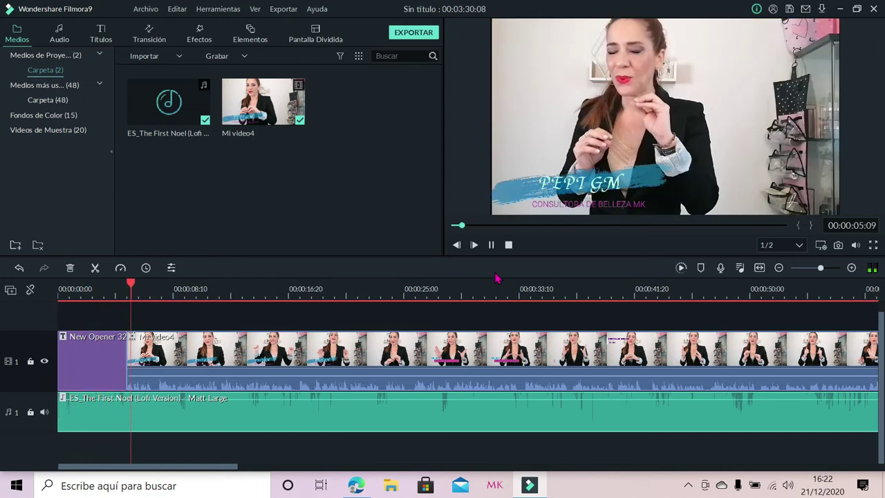
{"action": "left_click", "coordinate": [493, 245]}
Step: Shift Mi video4 about 4 seconds later, extend its start back to the end of the title, and preview the join
{"action": "left_click_drag", "start_coordinate": [278, 350], "coordinate": [336, 351]}
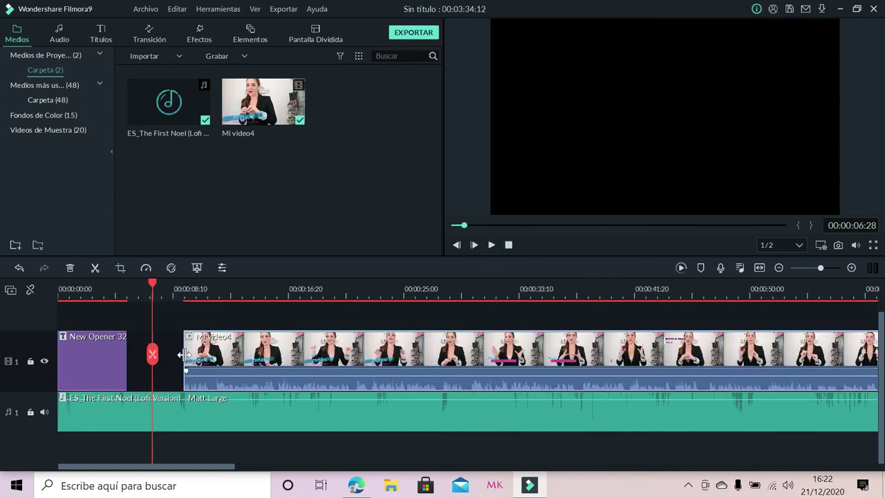
{"action": "left_click_drag", "start_coordinate": [183, 354], "coordinate": [126, 365]}
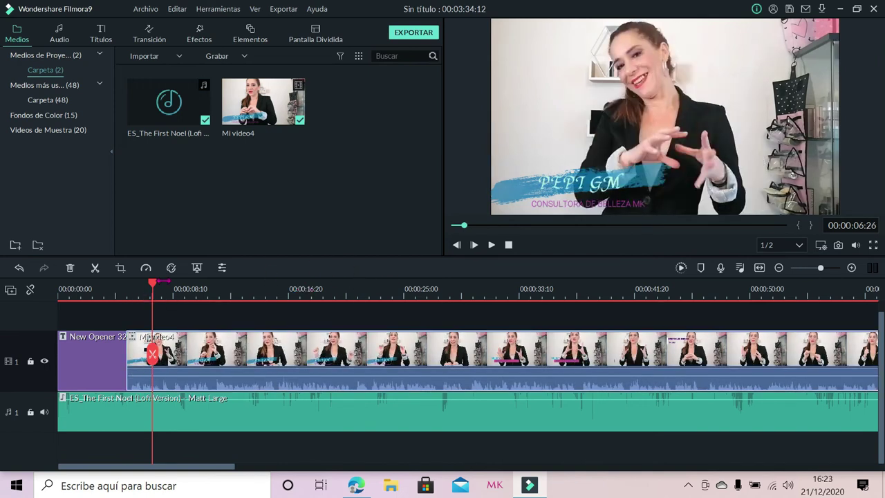
{"action": "left_click_drag", "start_coordinate": [153, 282], "coordinate": [105, 291]}
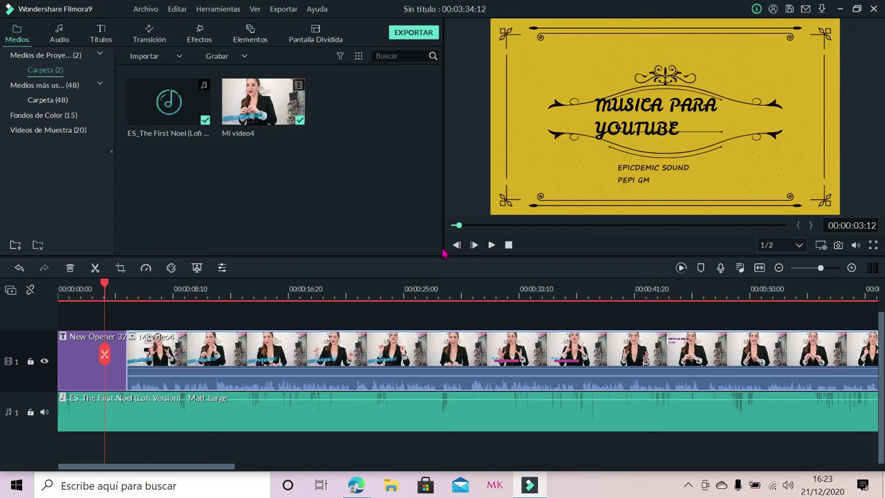
{"action": "left_click", "coordinate": [491, 245]}
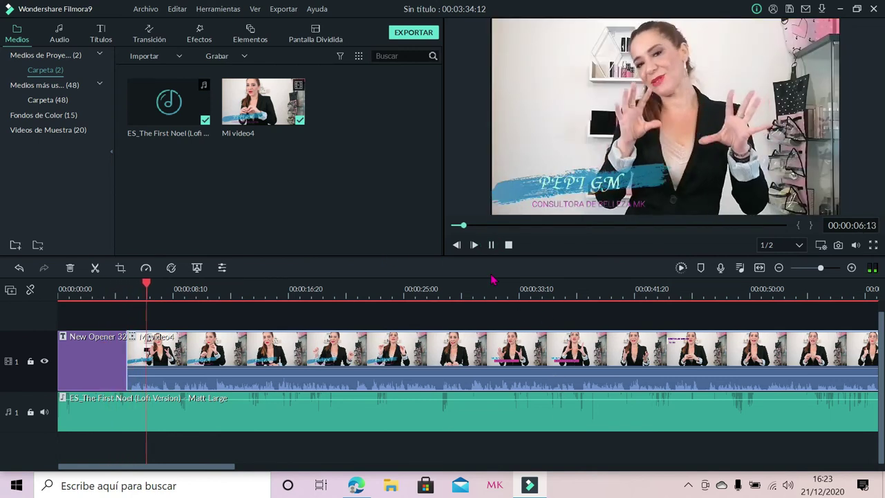
{"action": "left_click", "coordinate": [491, 245]}
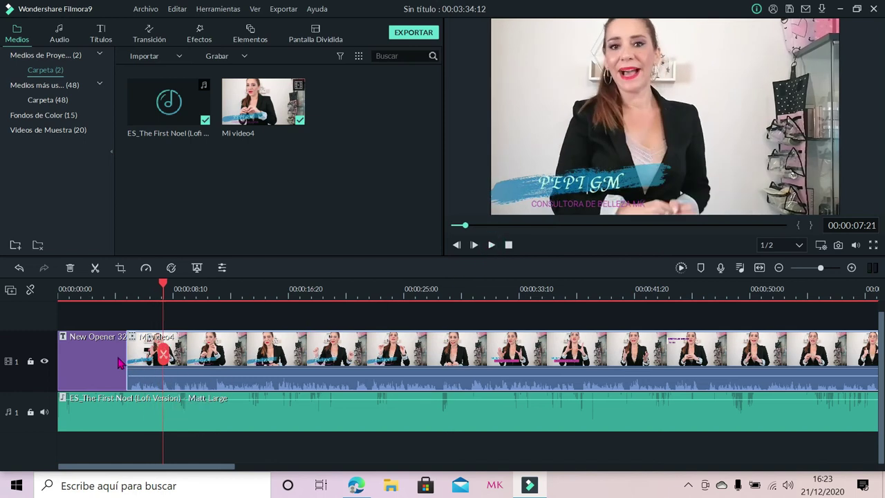
Step: Add the Cube transition at the start of Mi video4, right after the opening title, and preview it
{"action": "left_click", "coordinate": [141, 39]}
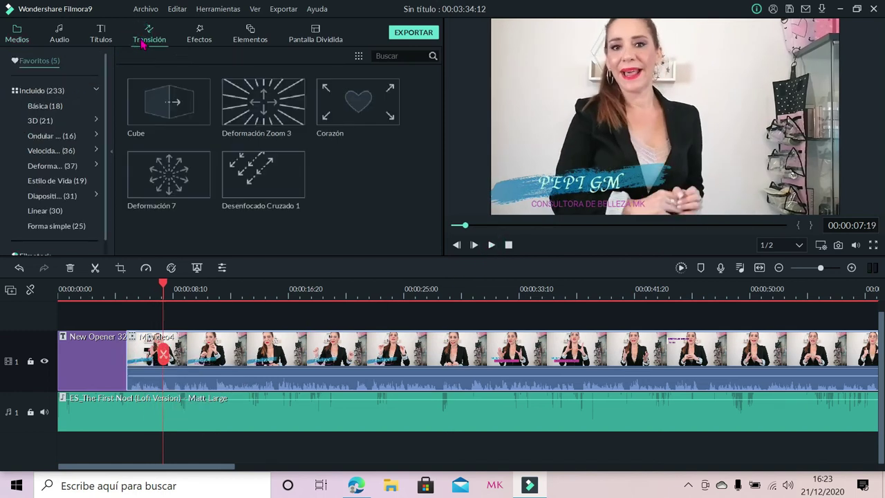
{"action": "left_click", "coordinate": [171, 104]}
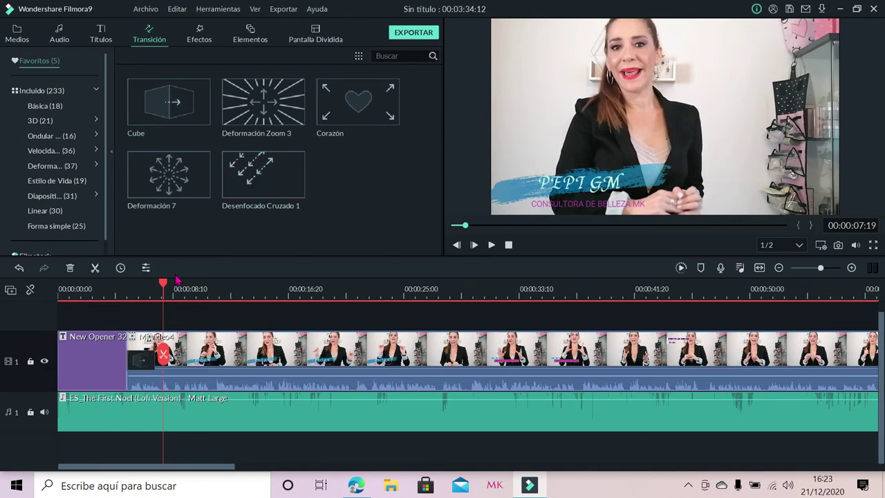
{"action": "left_click_drag", "start_coordinate": [164, 284], "coordinate": [103, 284]}
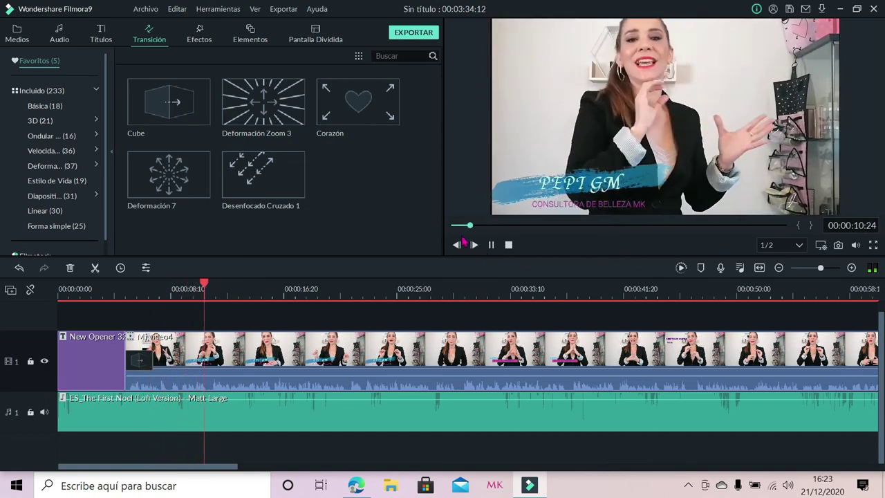
{"action": "key", "text": "space"}
Step: Lower the Audio1 music track to -57.59 dB in the audio mixer
{"action": "left_click", "coordinate": [740, 269]}
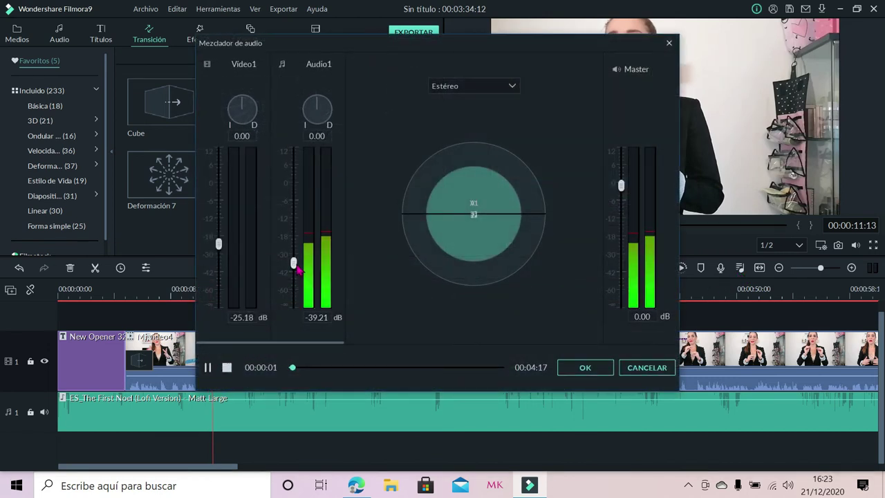
{"action": "left_click_drag", "start_coordinate": [294, 268], "coordinate": [293, 281]}
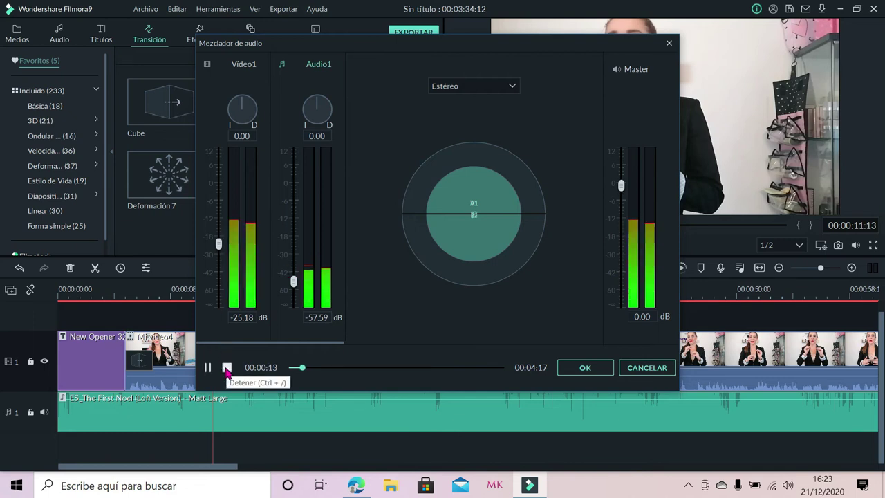
{"action": "left_click", "coordinate": [581, 367]}
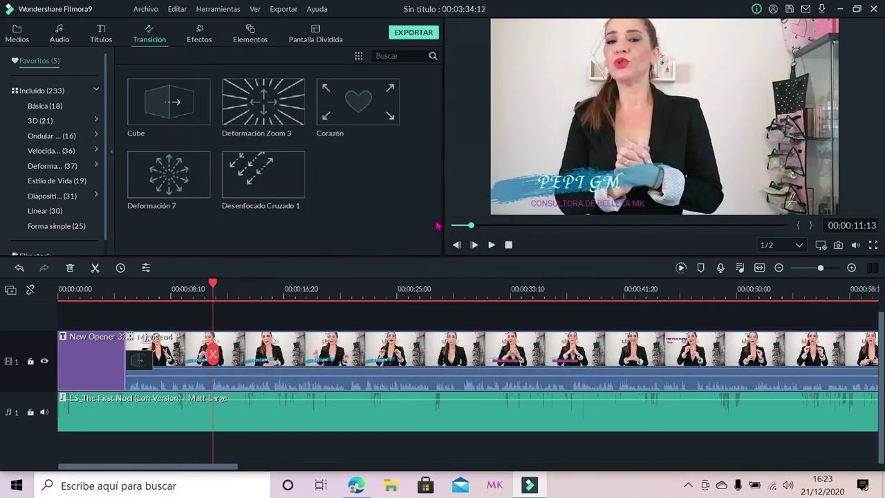
Step: Play the project from the opening title into the video clip to check the transition and the quieter music
{"action": "left_click", "coordinate": [455, 226]}
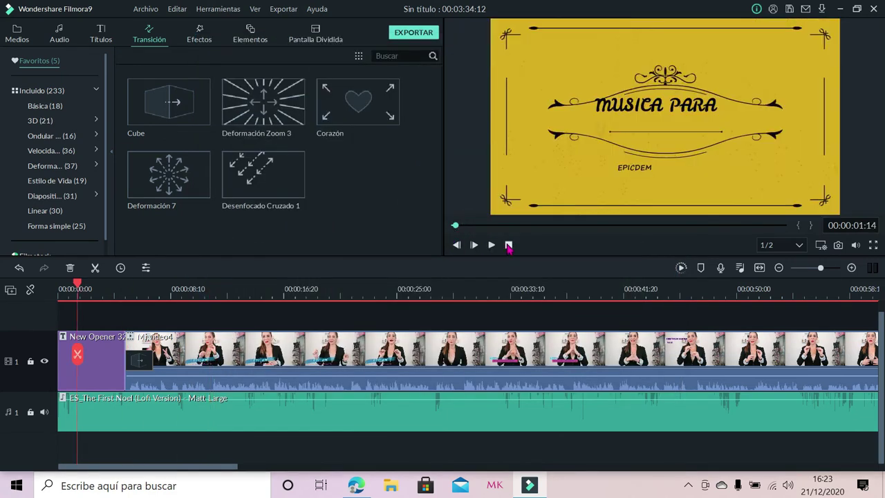
{"action": "left_click", "coordinate": [490, 244]}
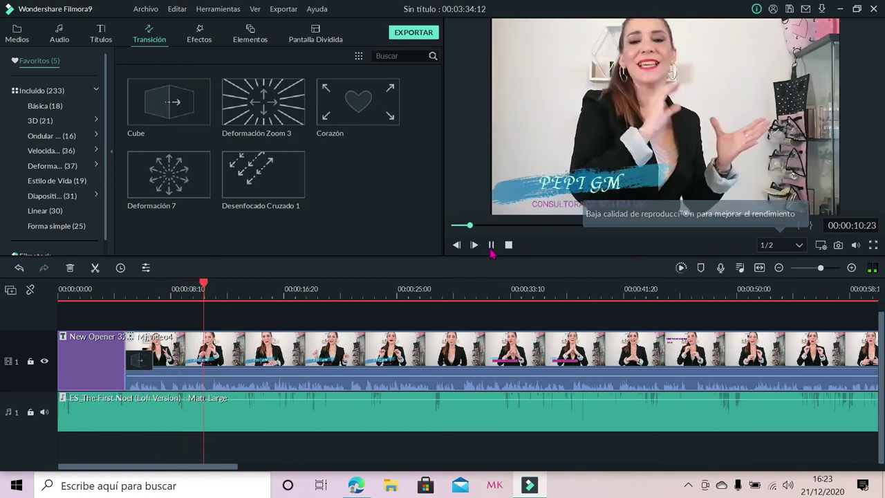
{"action": "left_click", "coordinate": [491, 248]}
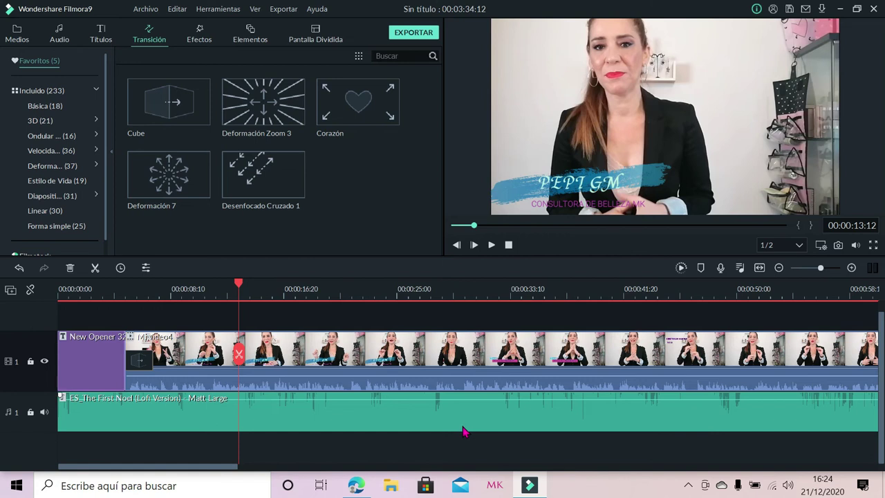
{"action": "mouse_move", "coordinate": [413, 377]}
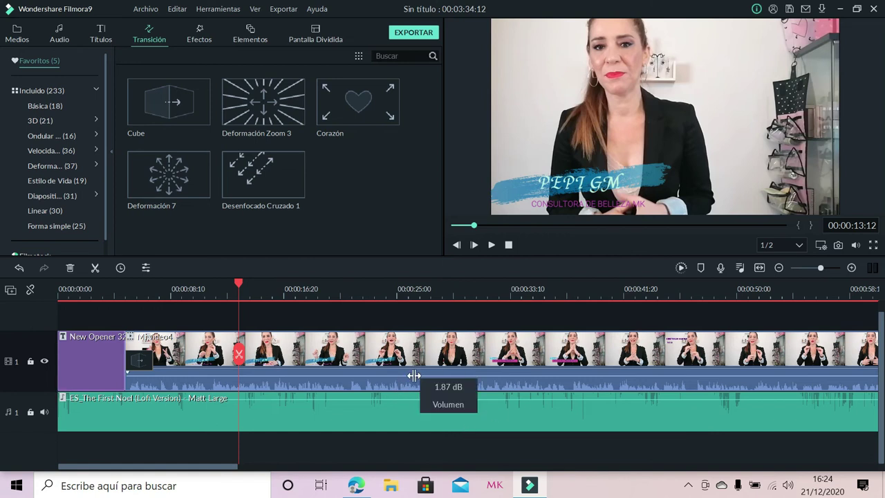